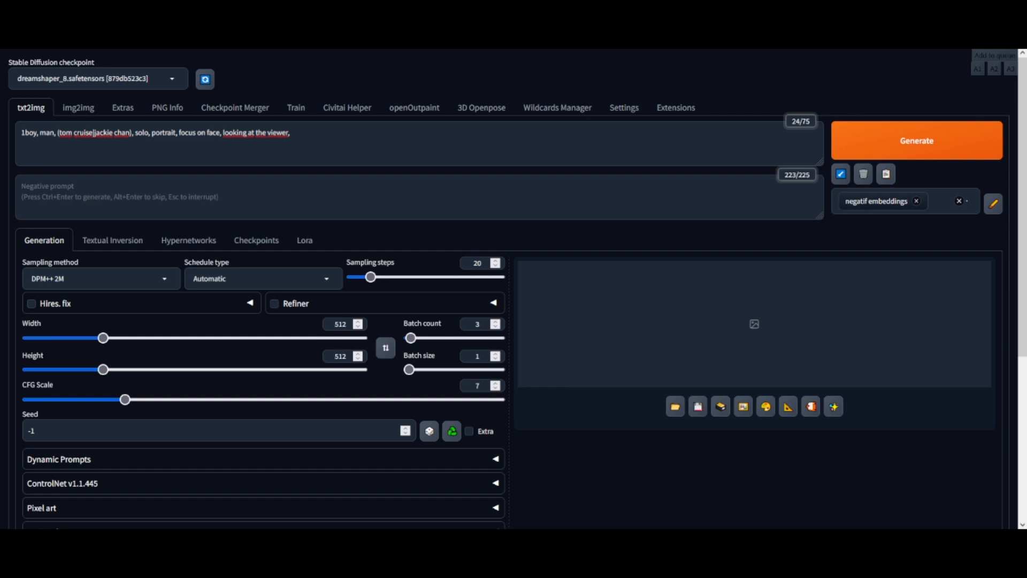
Step: Generate a batch of images from the current Tom Cruise / Jackie Chan portrait prompt
click(330, 134)
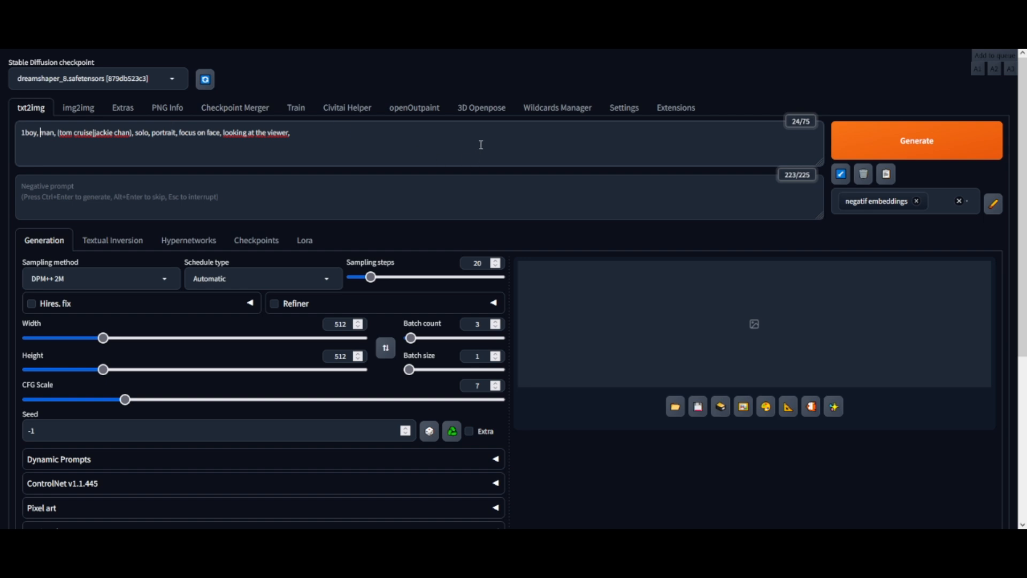
key(ctrl+Return)
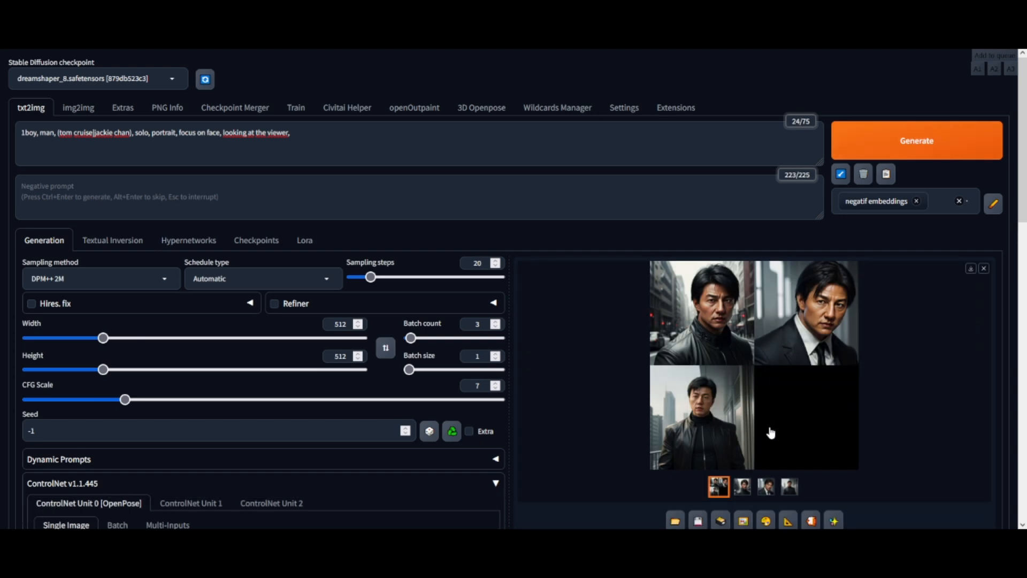
Step: Browse the generated images, opening each one at full size in the viewer
click(743, 488)
click(759, 385)
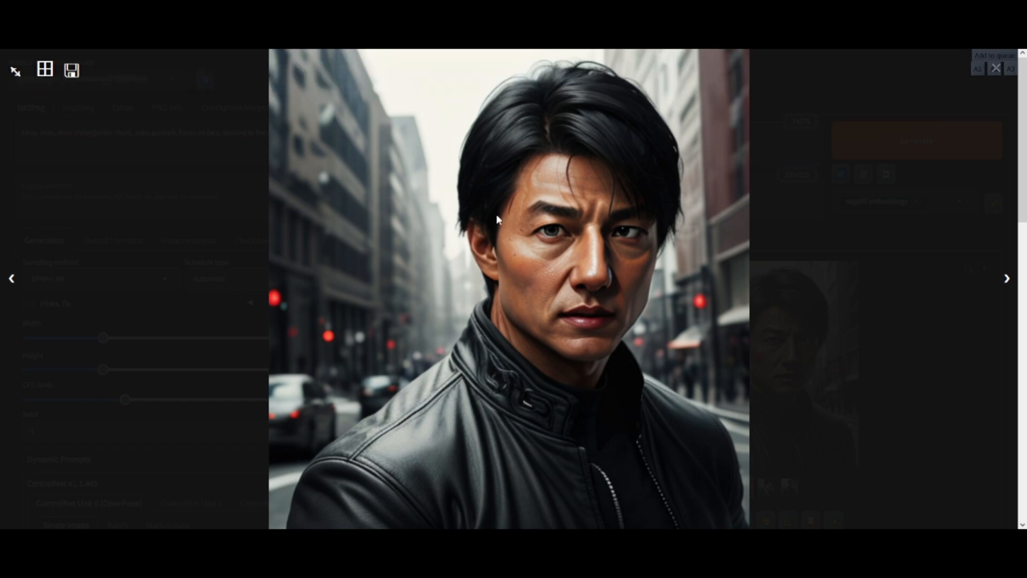
click(909, 342)
click(768, 489)
click(751, 355)
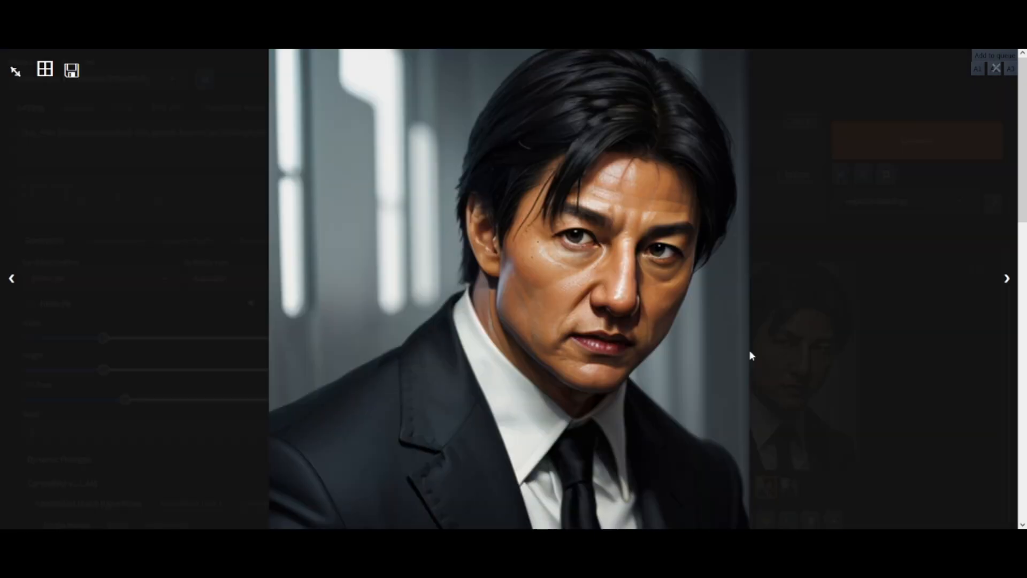
click(888, 342)
click(789, 487)
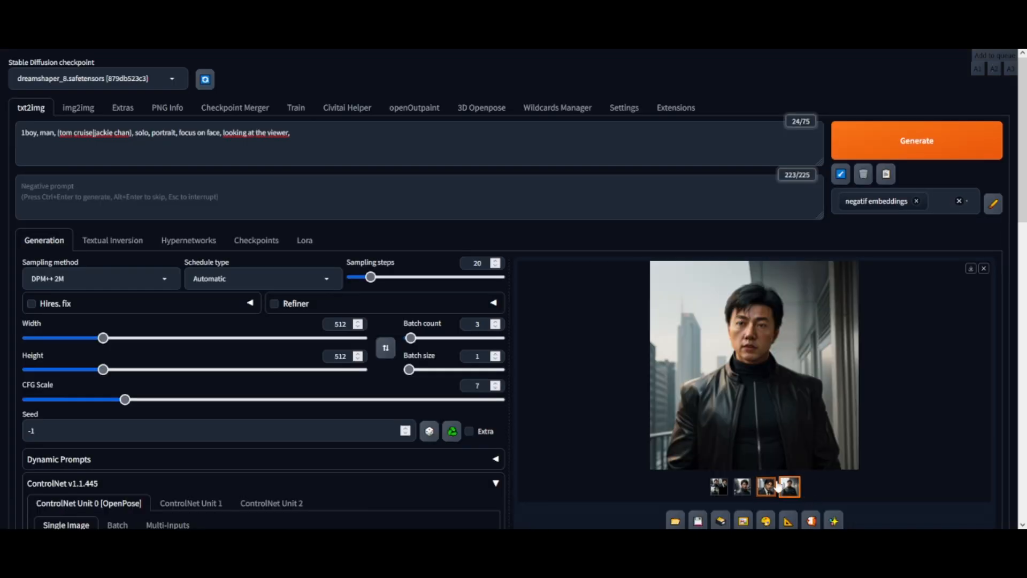
click(742, 487)
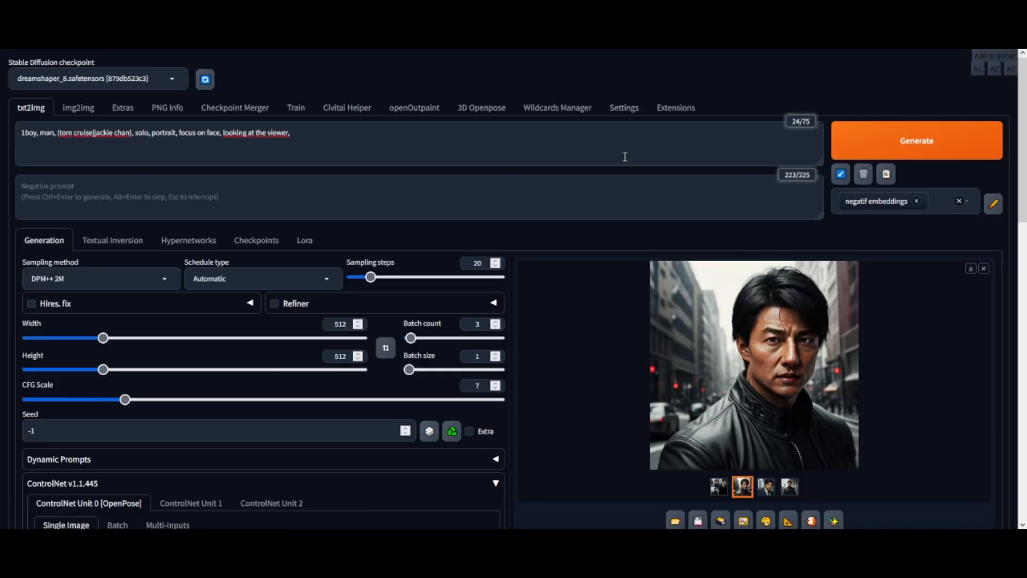
click(748, 360)
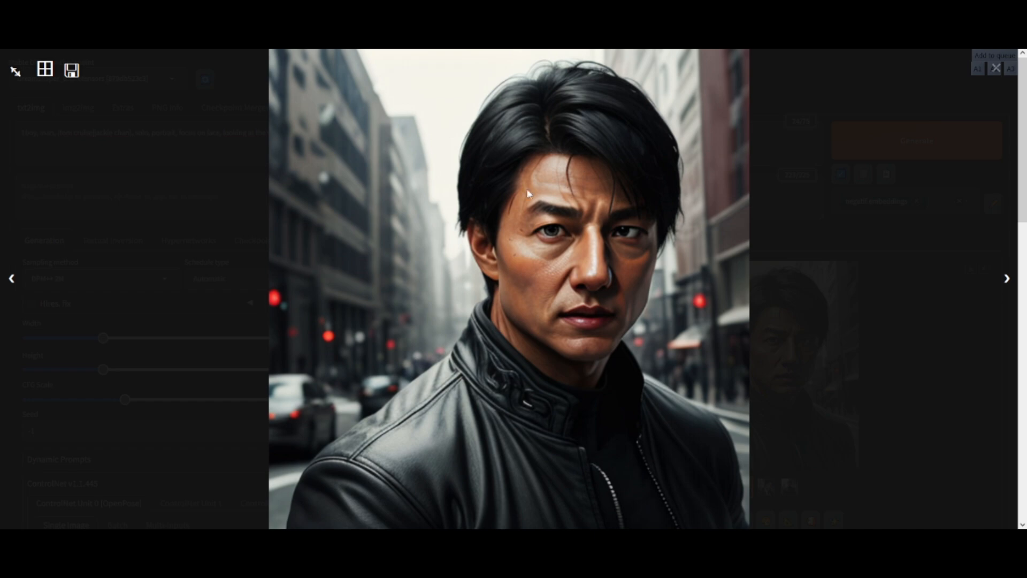
click(904, 310)
scroll(782, 215, down, 2)
click(766, 378)
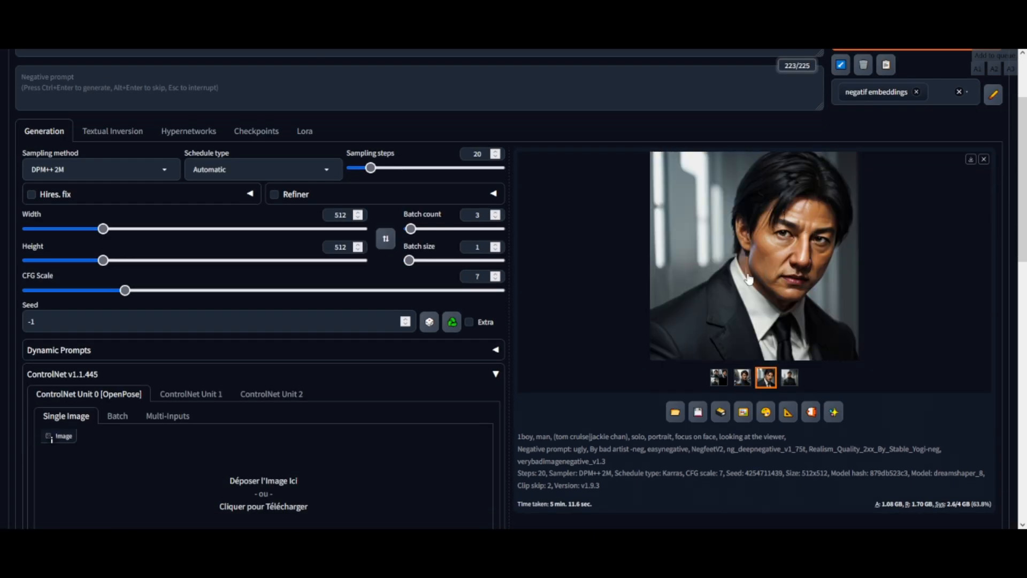
click(754, 287)
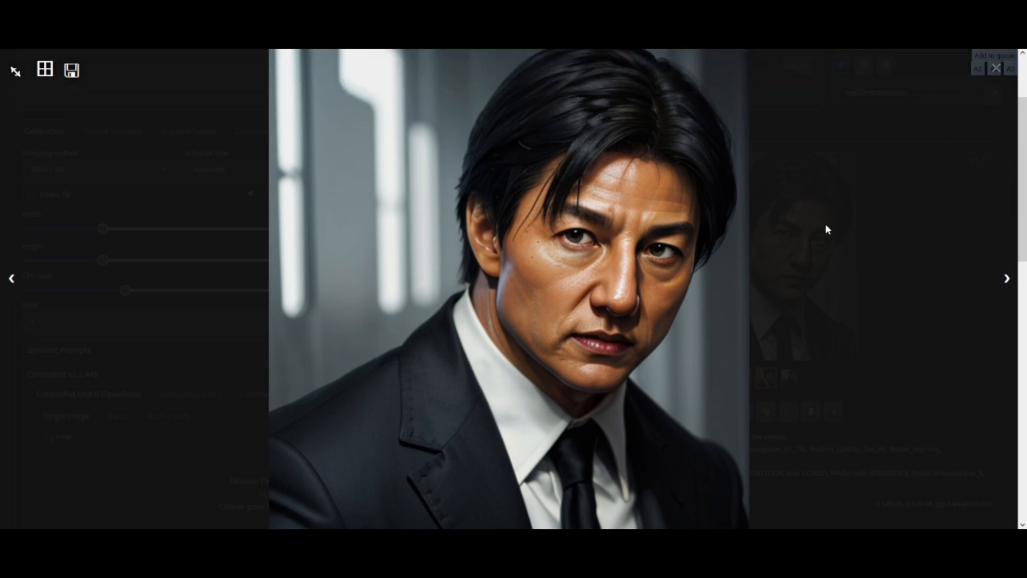
click(844, 226)
scroll(204, 259, down, 2)
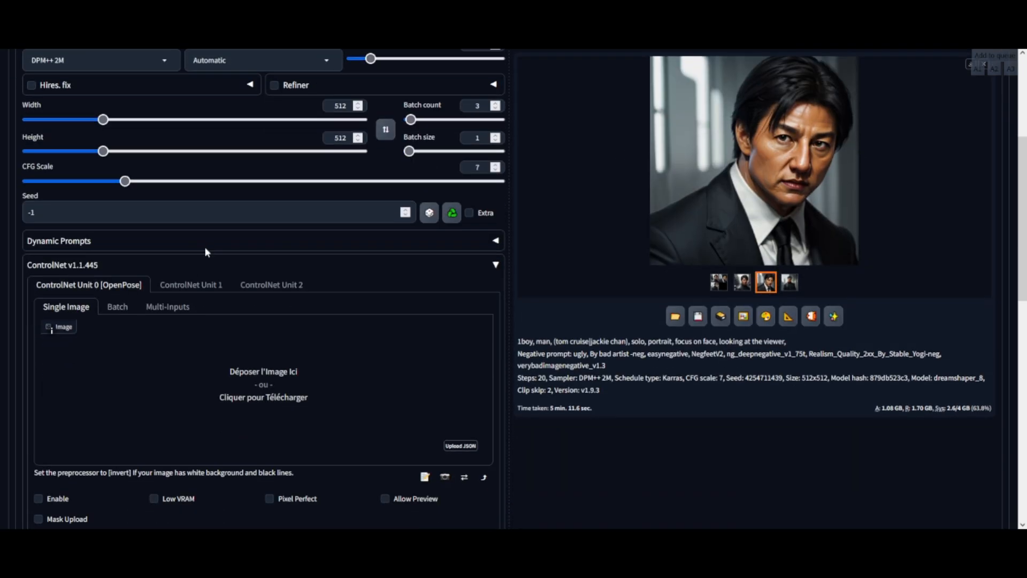
Step: Enable the first ControlNet unit and turn on Low VRAM, Pixel Perfect and Allow Preview
scroll(217, 231, up, 1)
click(496, 323)
click(493, 322)
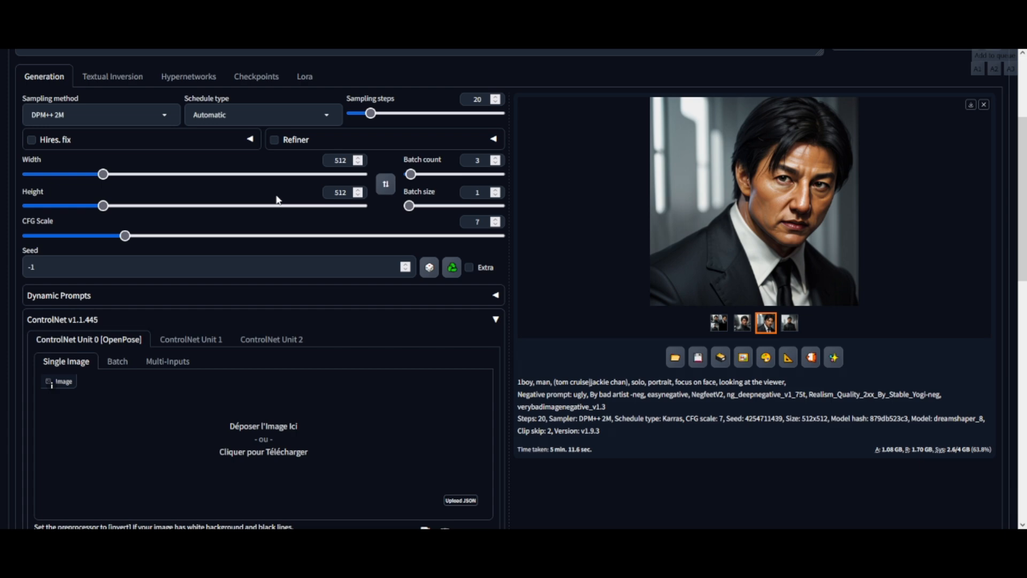
scroll(278, 200, down, 5)
scroll(282, 205, up, 1)
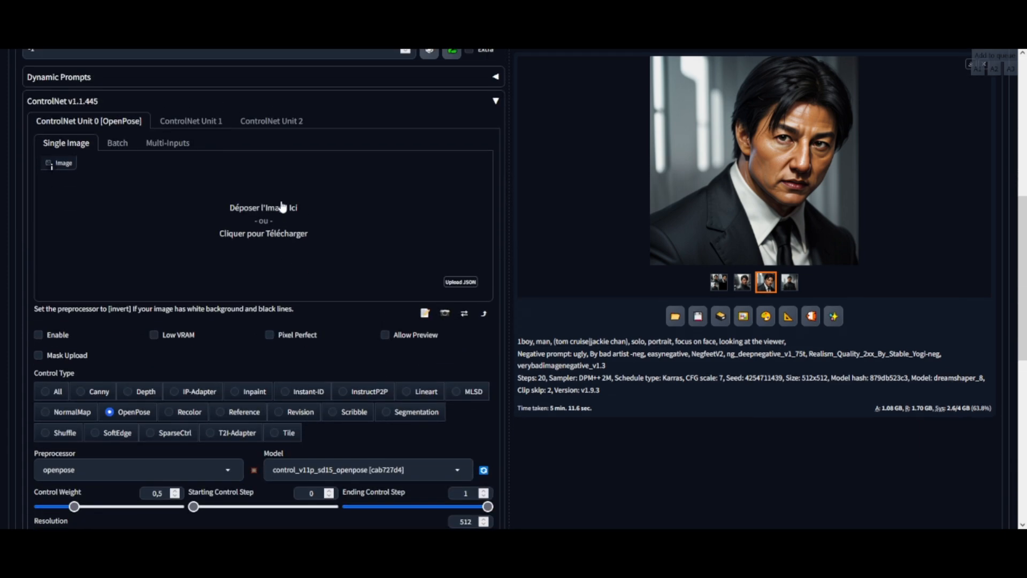
click(38, 335)
click(154, 335)
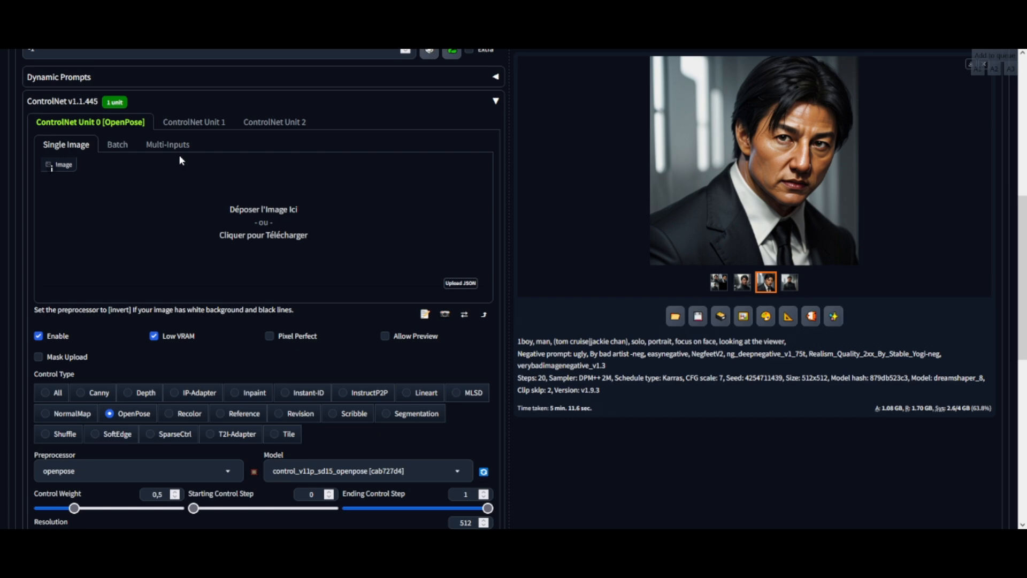
click(384, 336)
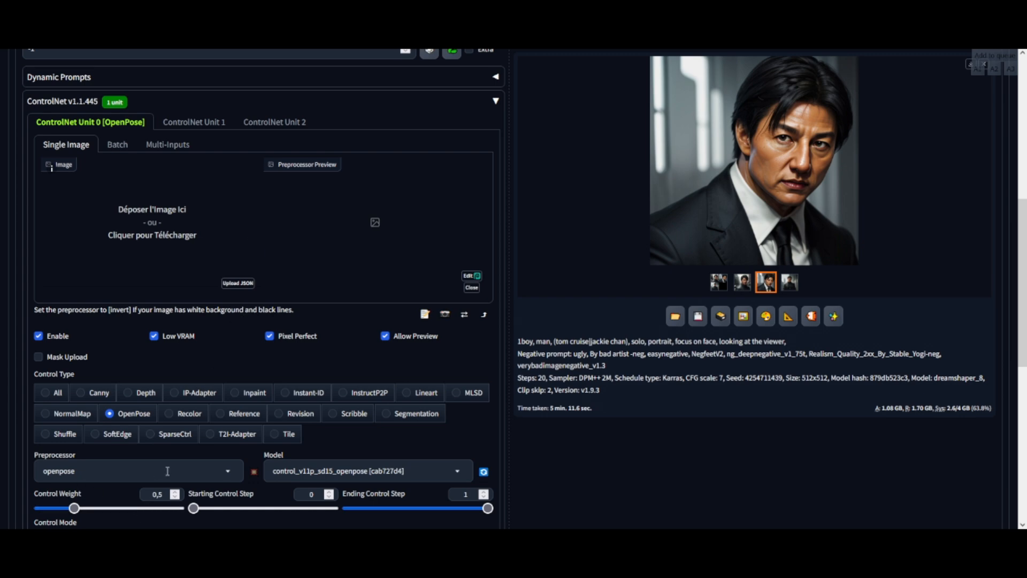
Step: Keep openpose as the preprocessor and upload a reference portrait photo into the ControlNet image area
click(228, 472)
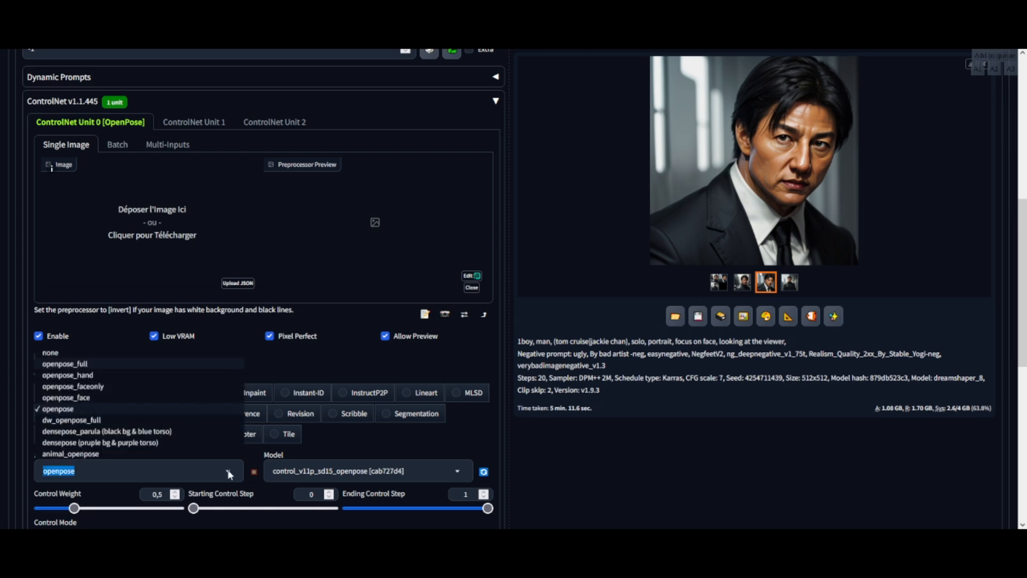
click(66, 409)
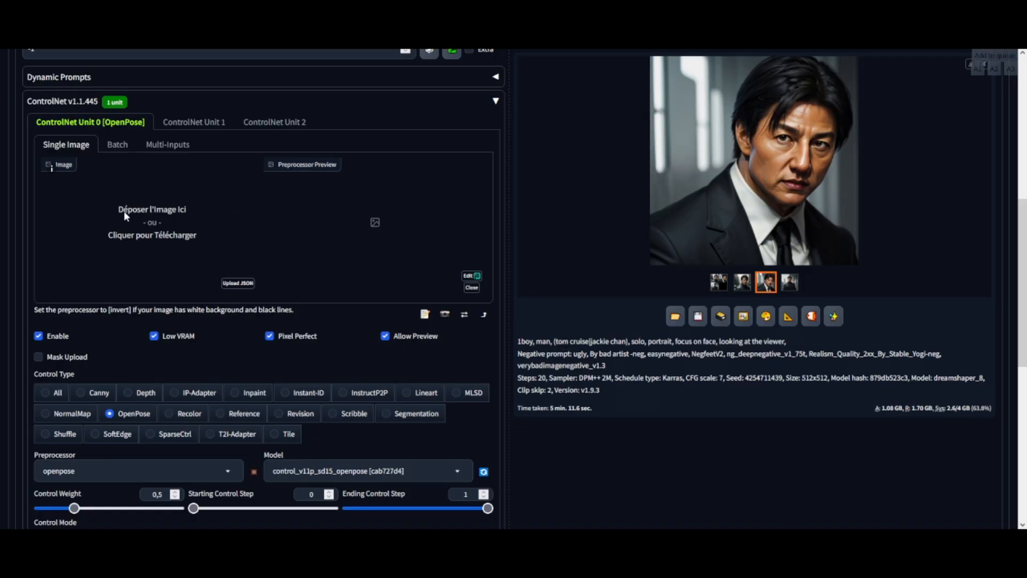
click(126, 216)
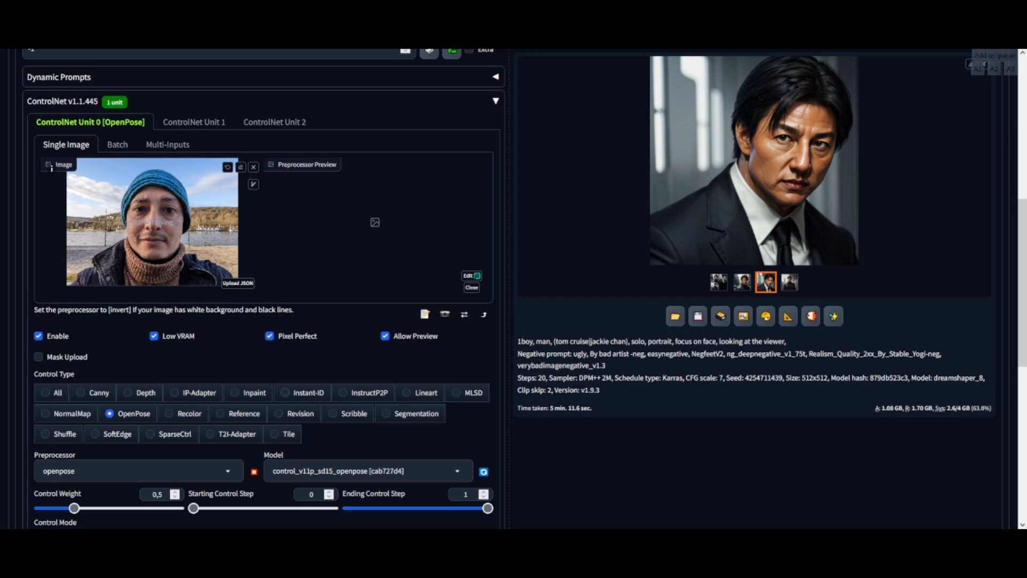
scroll(262, 289, down, 1)
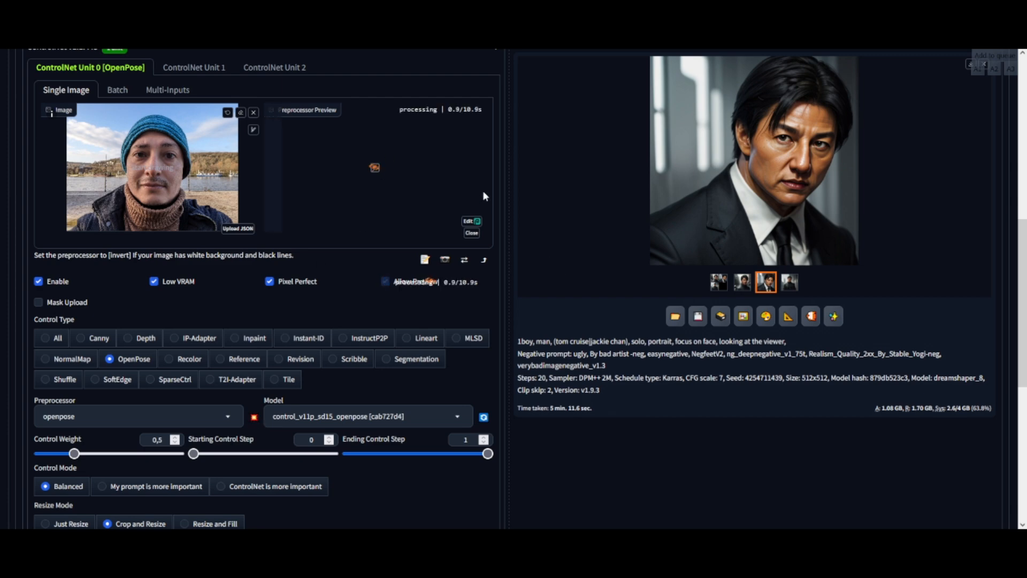
scroll(482, 191, up, 1)
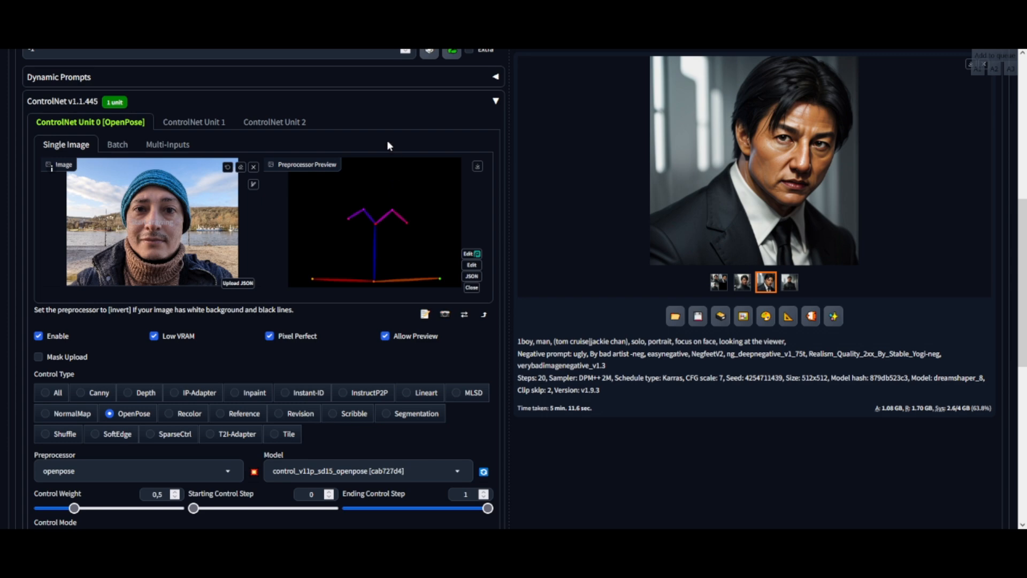
Step: Review the ControlNet settings and the generated pose preview
scroll(94, 322, down, 3)
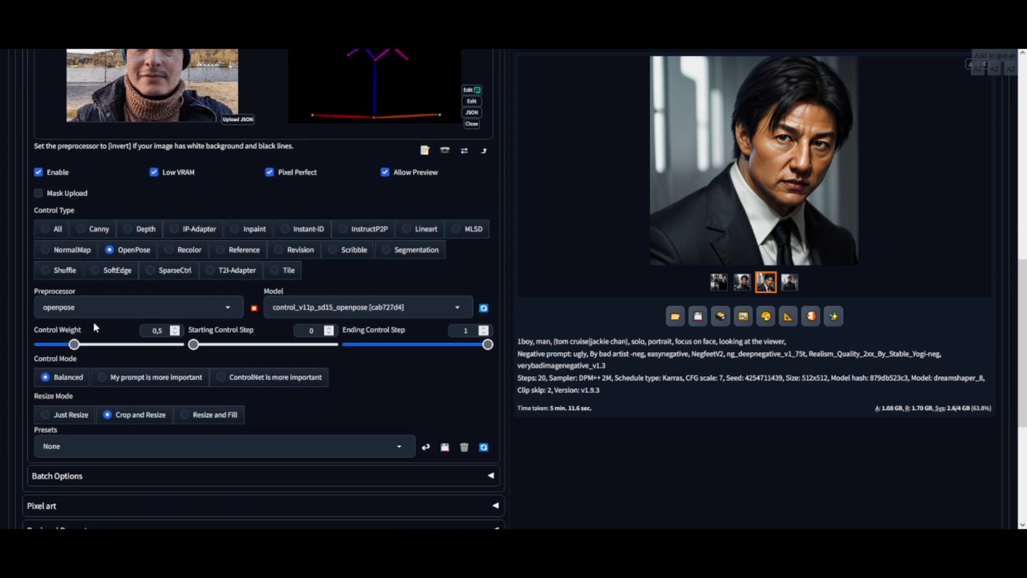
scroll(272, 124, up, 3)
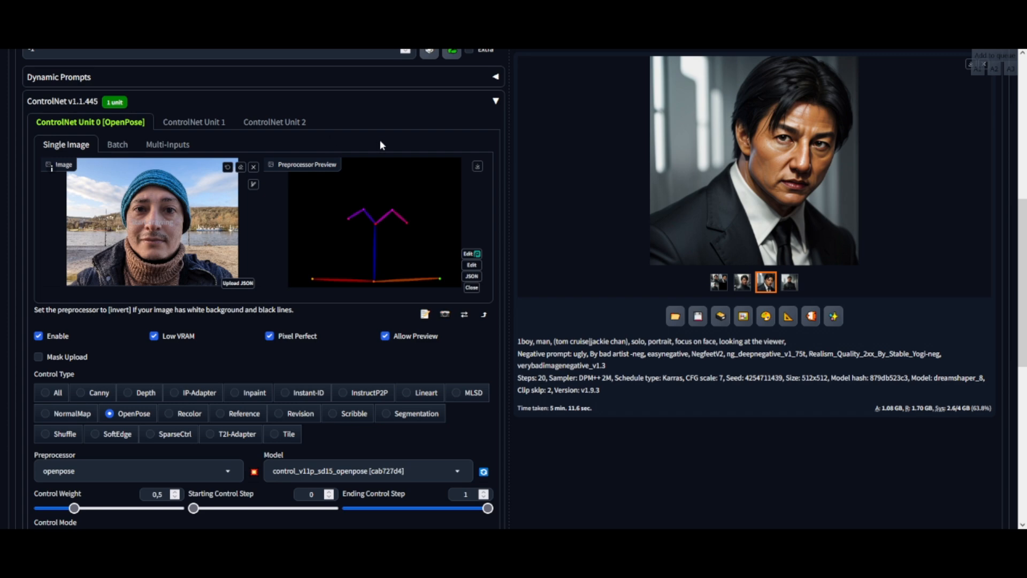
scroll(381, 145, down, 3)
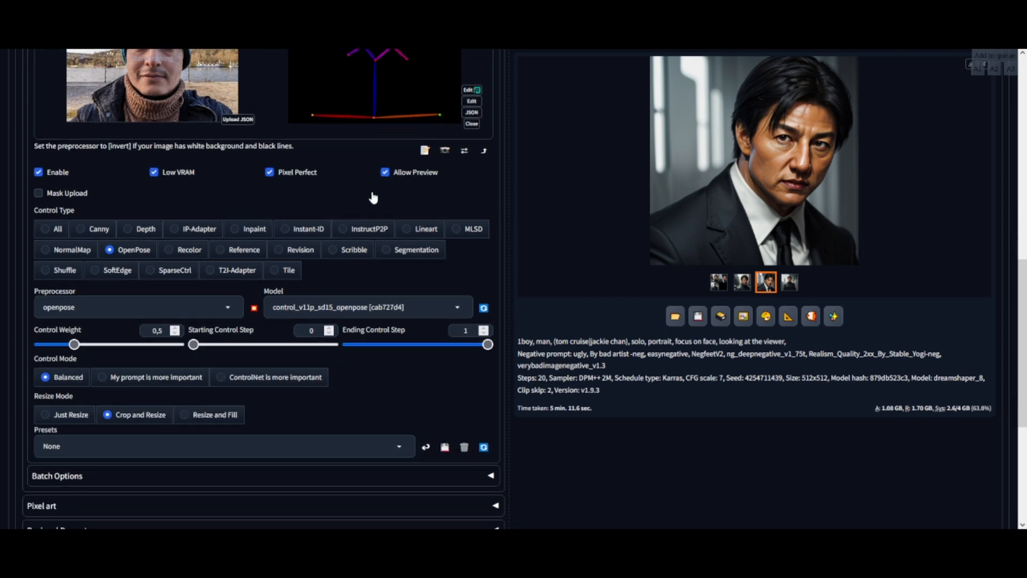
scroll(373, 199, down, 2)
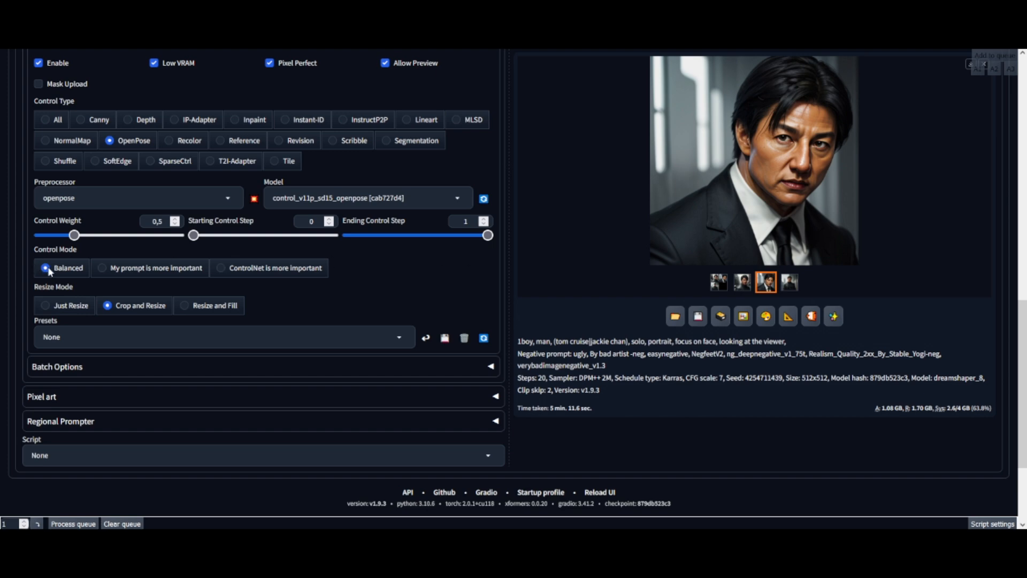
scroll(47, 271, up, 2)
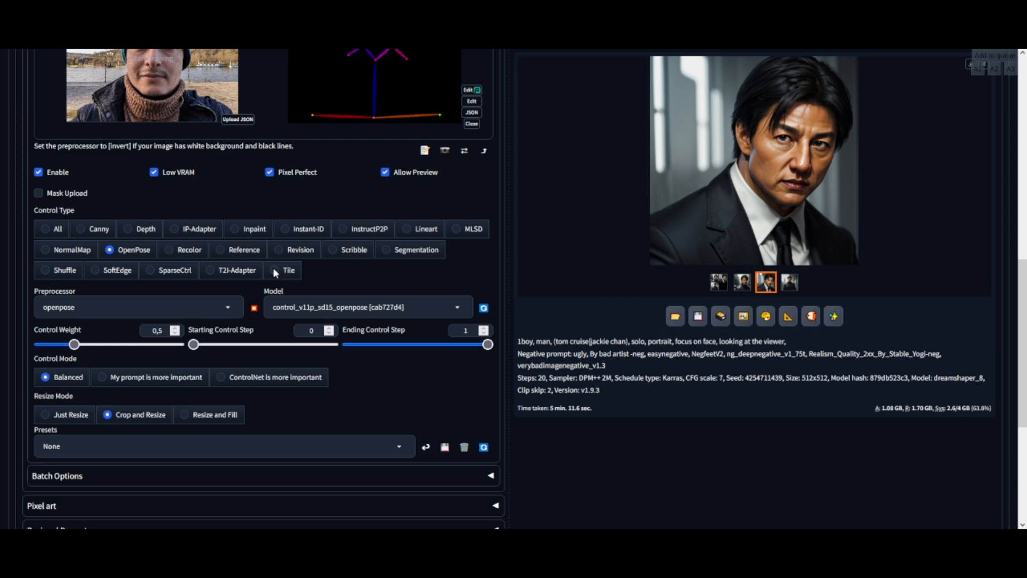
scroll(273, 267, up, 1)
scroll(302, 206, up, 8)
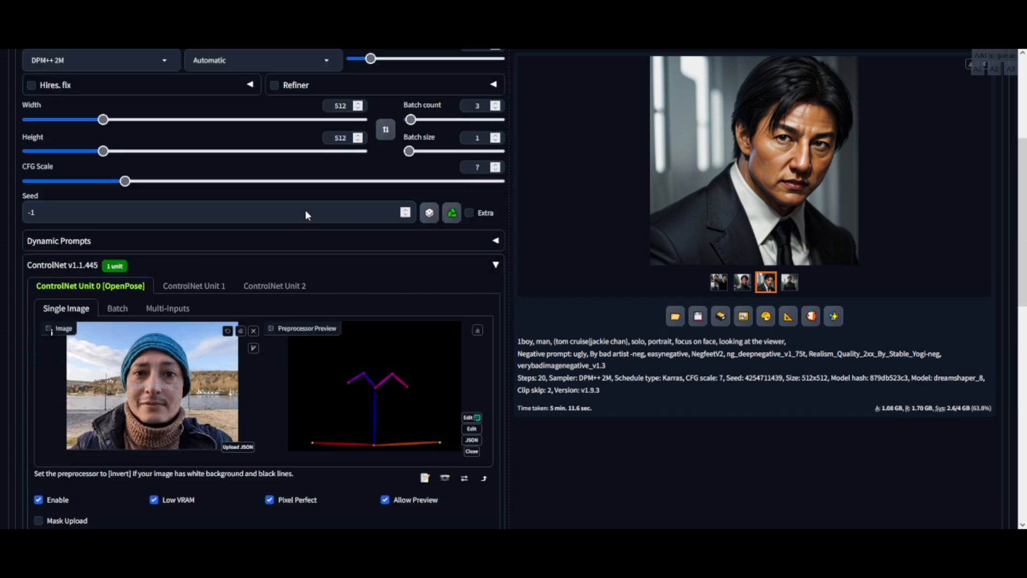
scroll(298, 211, down, 11)
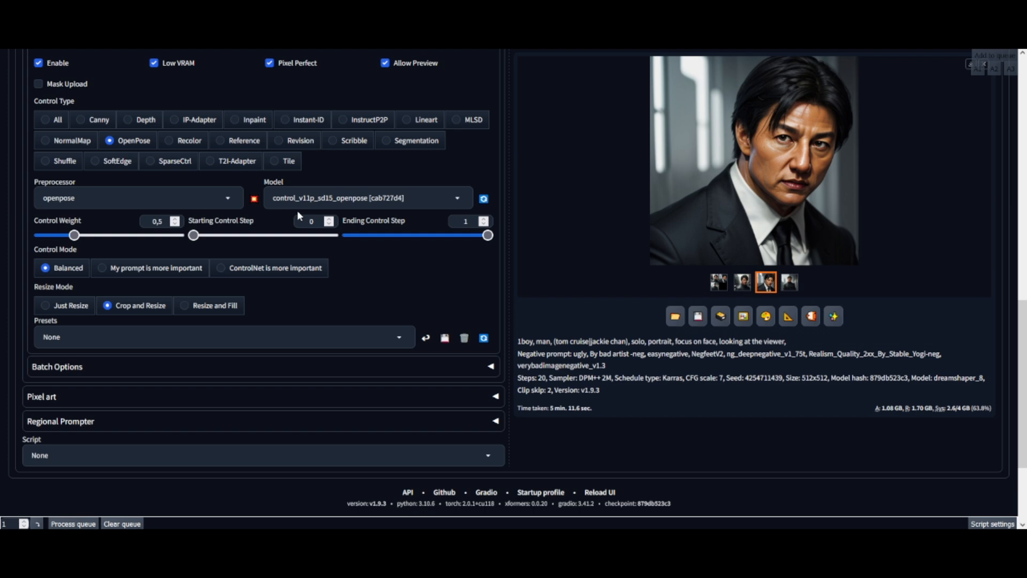
Step: Open Regional Prompter in Latent mode with Columns splitting at ratio 1,1 and visualize the template
click(145, 425)
scroll(146, 426, down, 3)
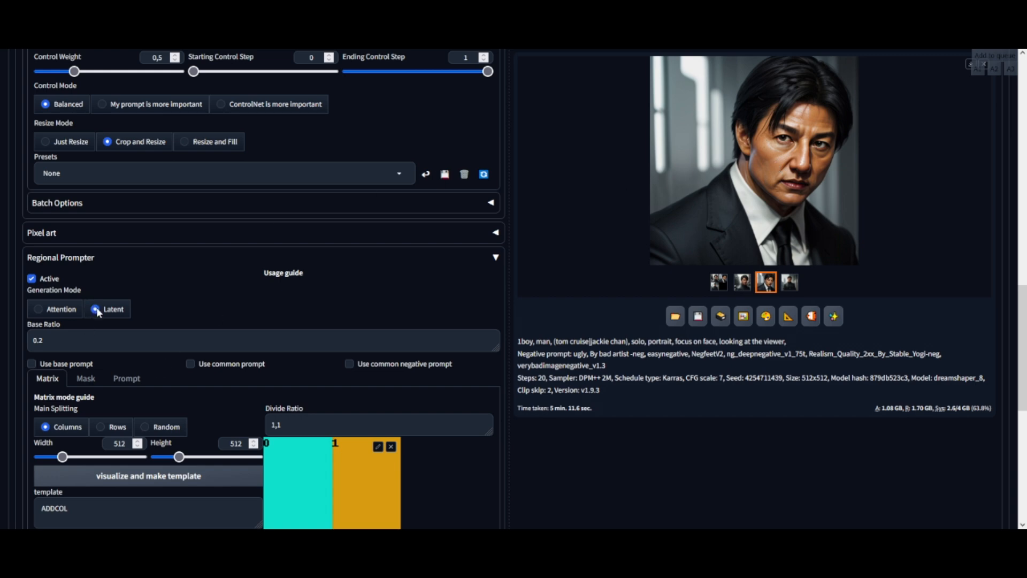
scroll(178, 237, down, 2)
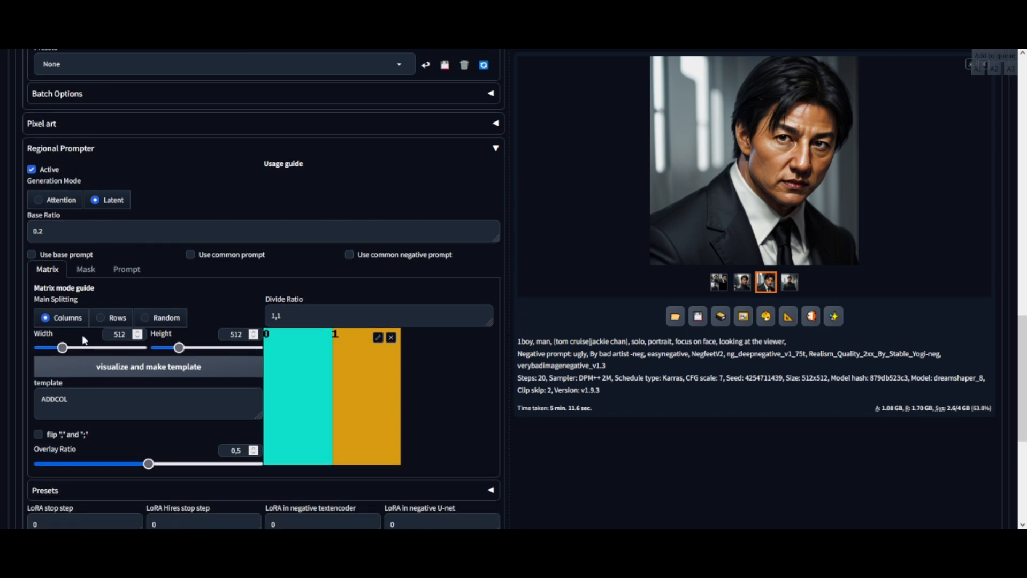
click(162, 370)
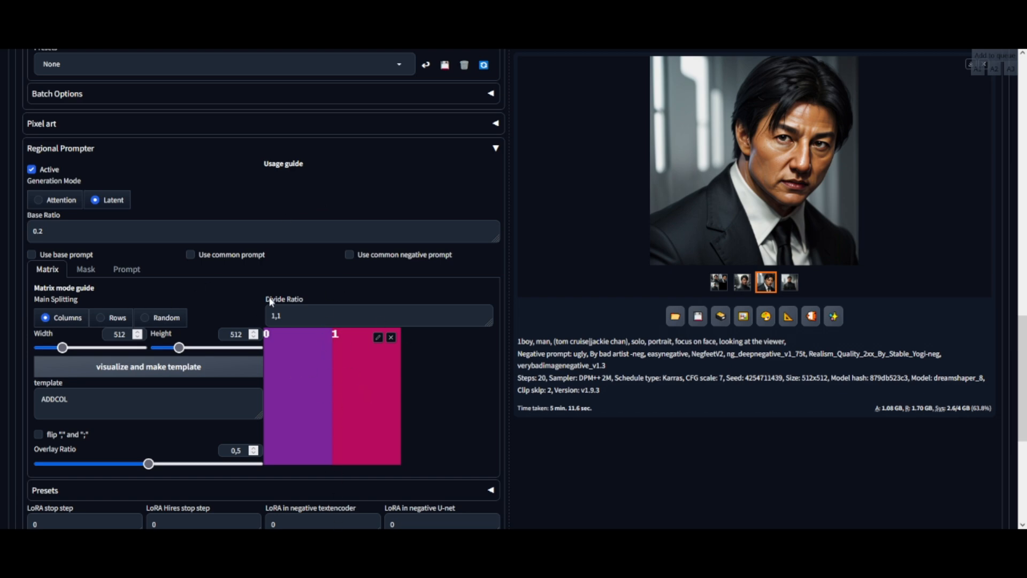
Step: Replace the main prompt with the ADDCOL template keyword from Regional Prompter
scroll(271, 300, down, 2)
scroll(199, 271, up, 2)
drag(92, 404, 39, 403)
key(ctrl+c)
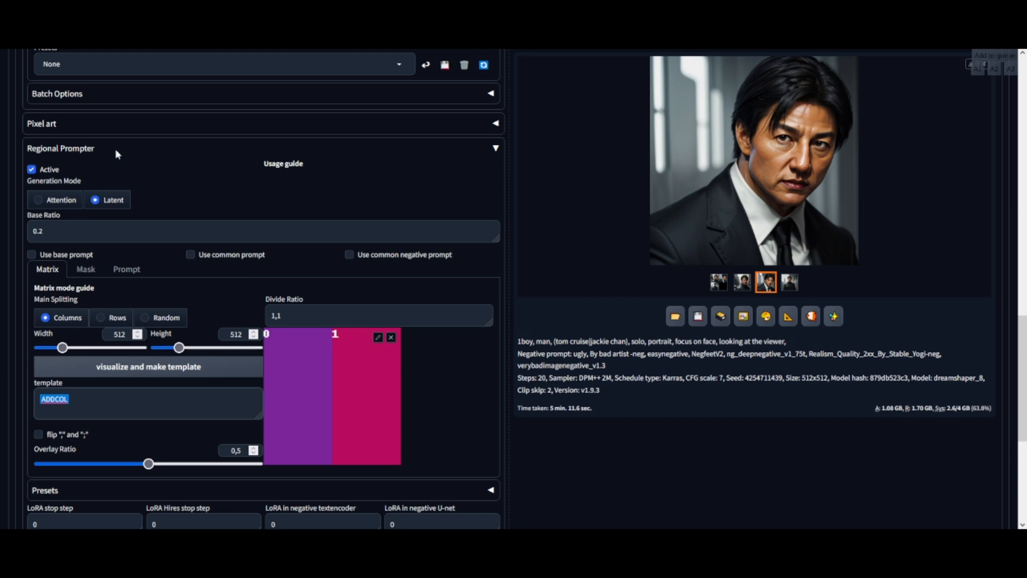
scroll(382, 289, up, 18)
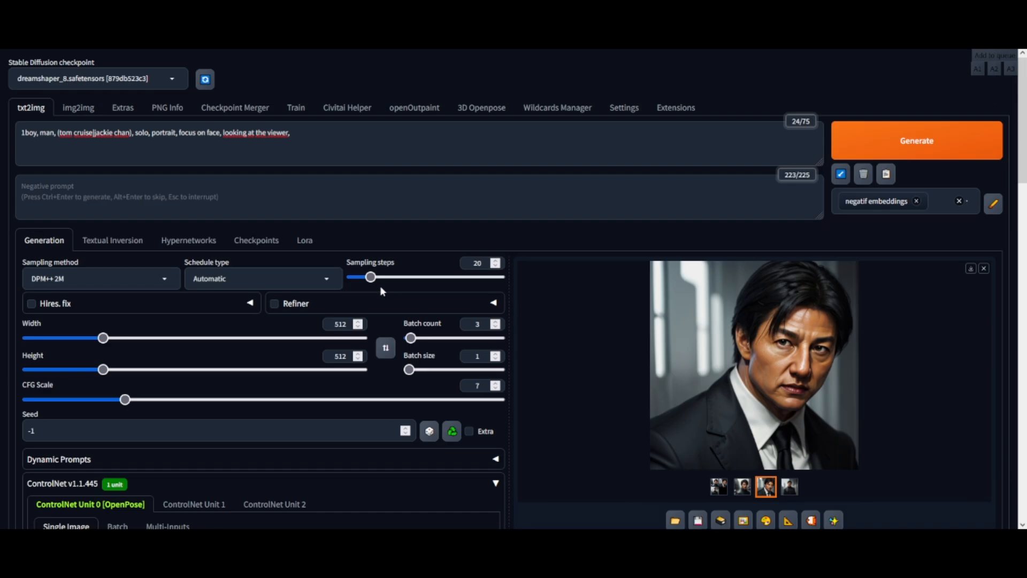
drag(319, 143, 10, 143)
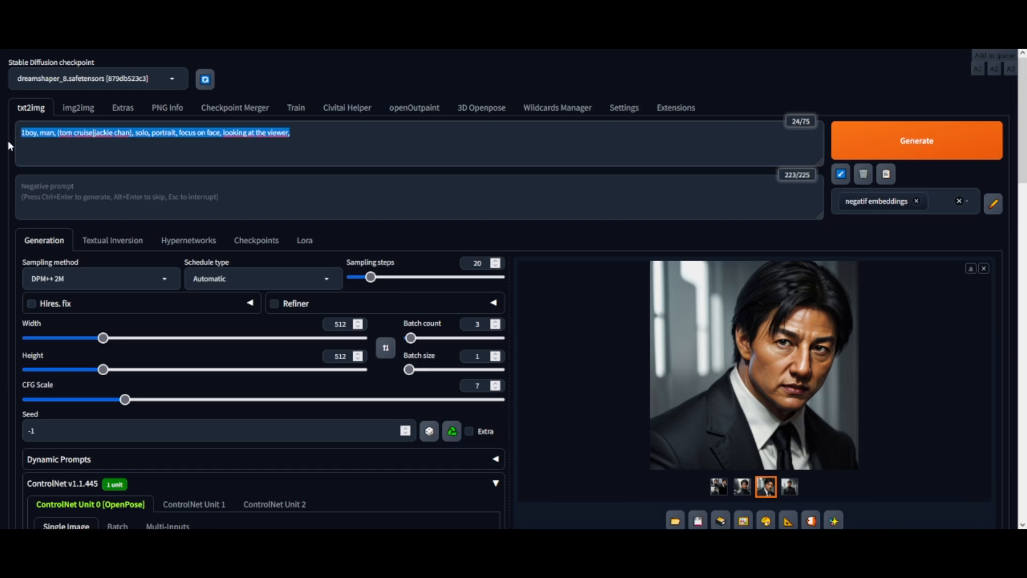
key(ctrl+v)
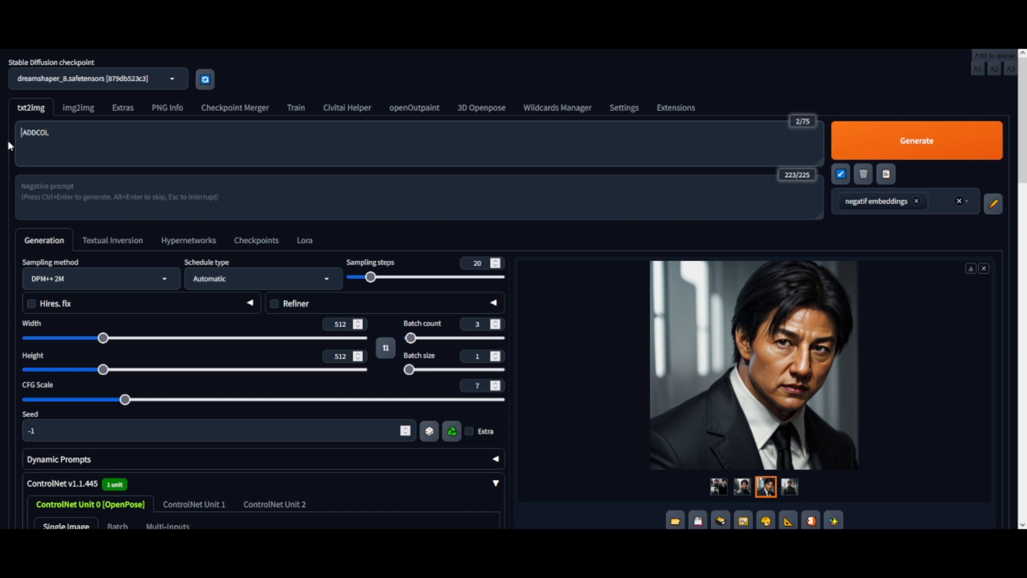
Step: Write the first column prompt '1boy, man, tom cruise,' before the ADDCOL keyword
text(1bo)
text(y, ma)
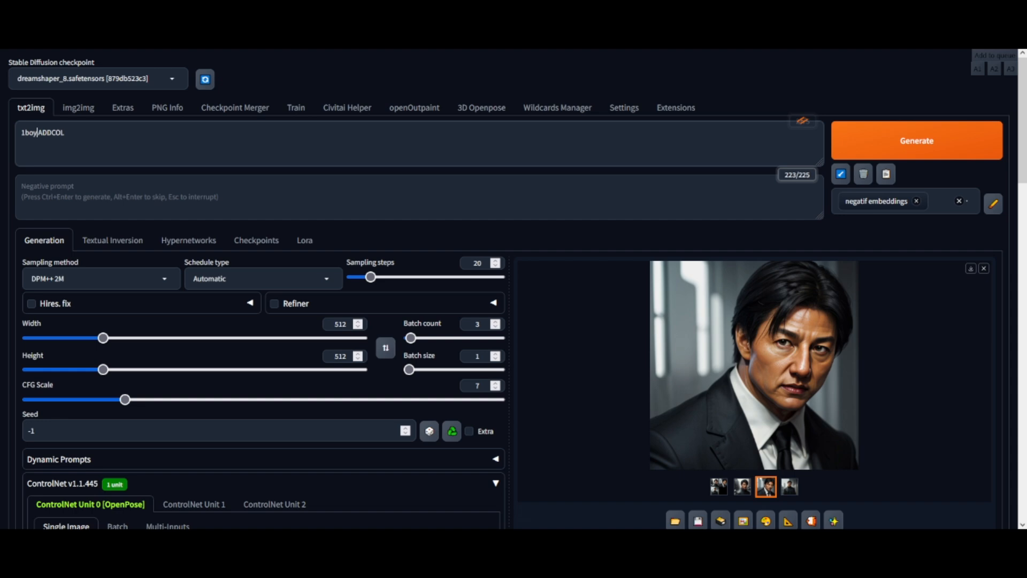
text(n, )
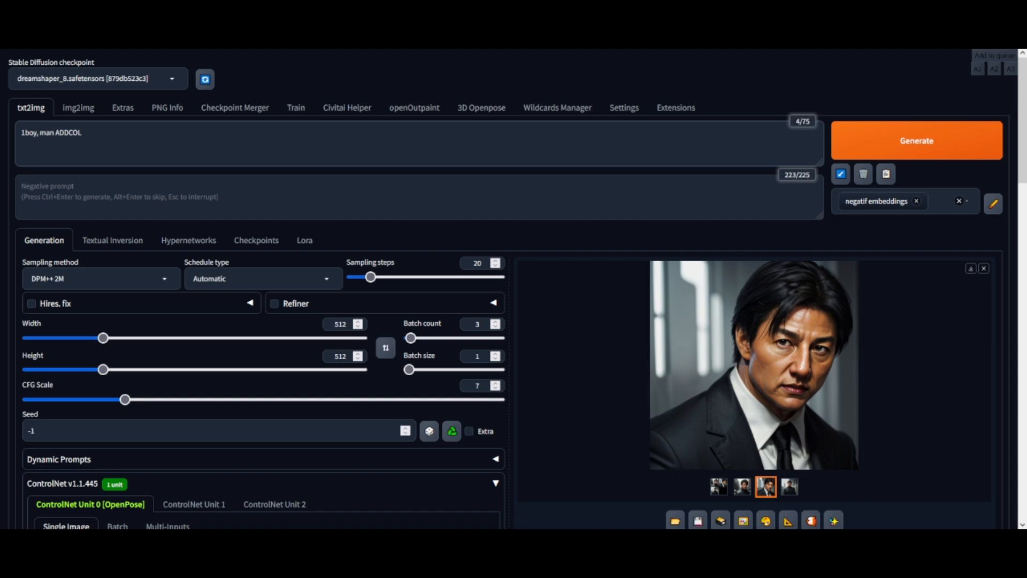
text(tom cruise,)
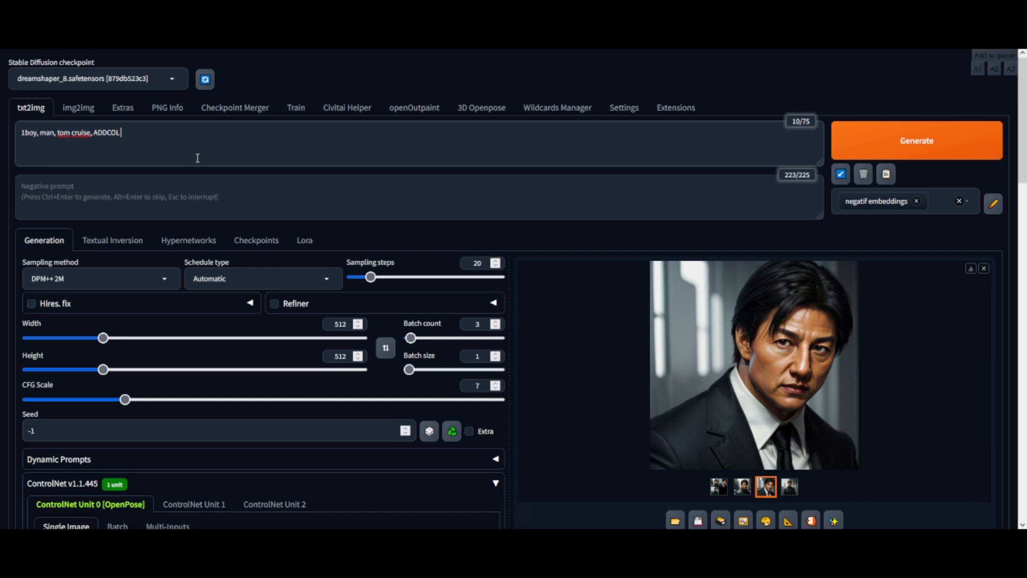
Step: Add a second prompt line '1boy, man, jackie chan' for the second column region
key(Return)
text(1boy, man, jackie)
Step: Review the ControlNet and Regional Prompter settings below the prompt
scroll(349, 179, down, 5)
scroll(427, 257, down, 15)
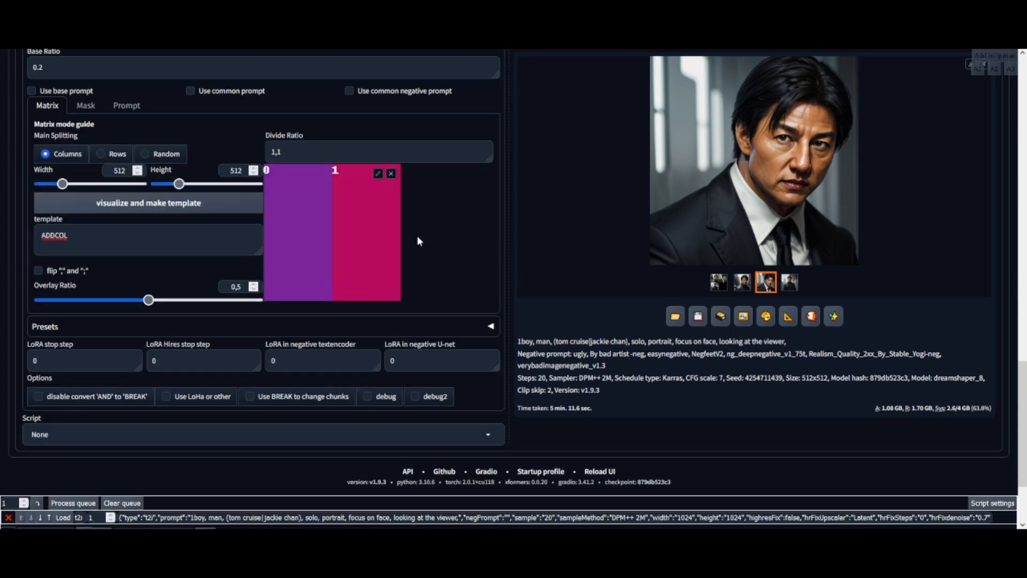
scroll(447, 214, up, 2)
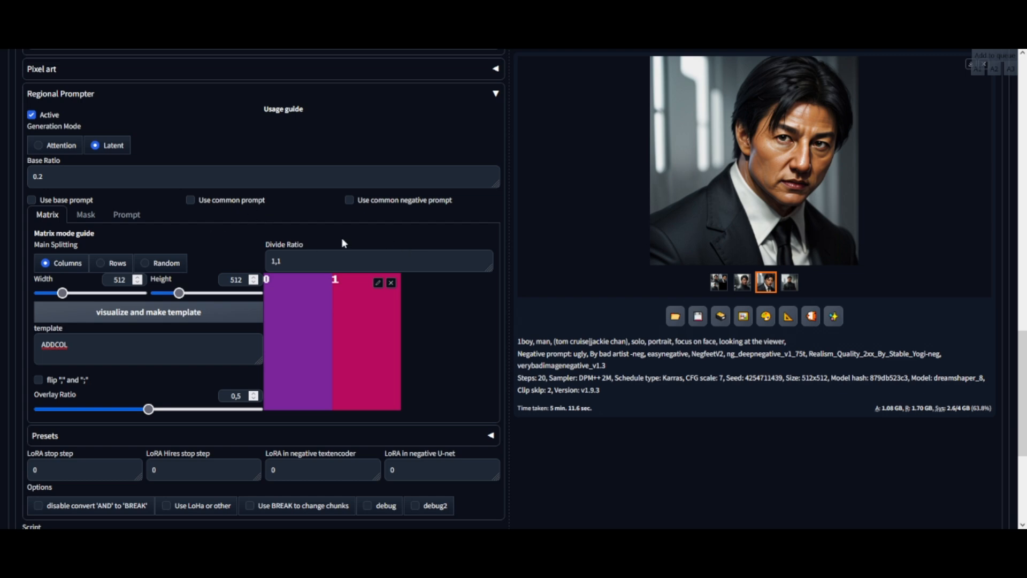
scroll(332, 239, up, 2)
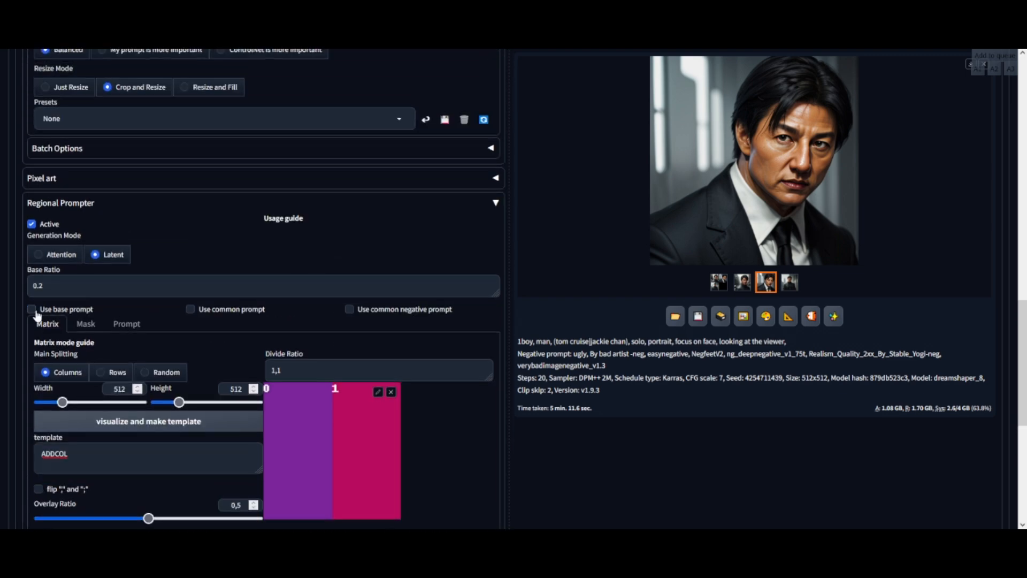
scroll(287, 249, up, 10)
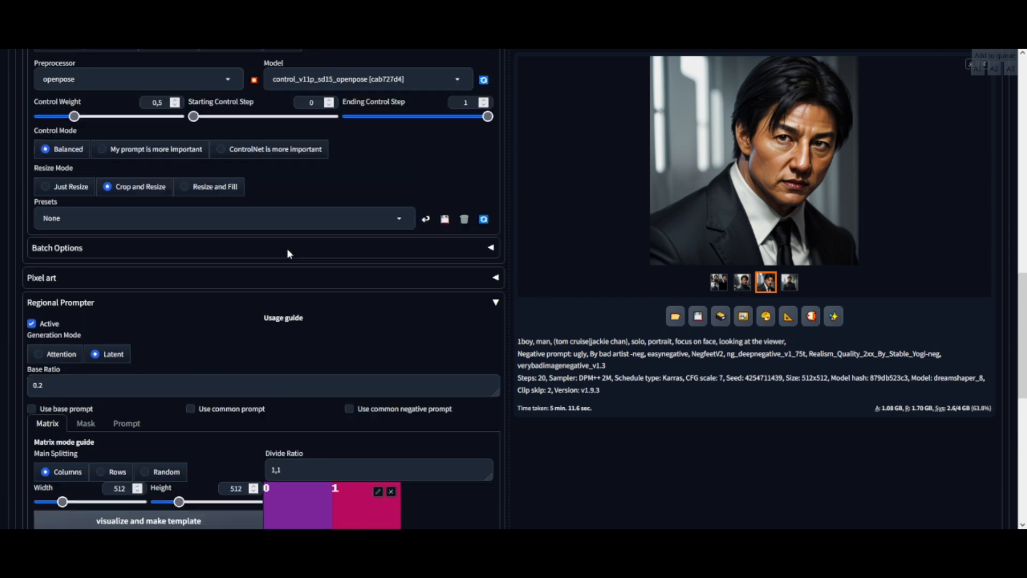
scroll(287, 253, up, 3)
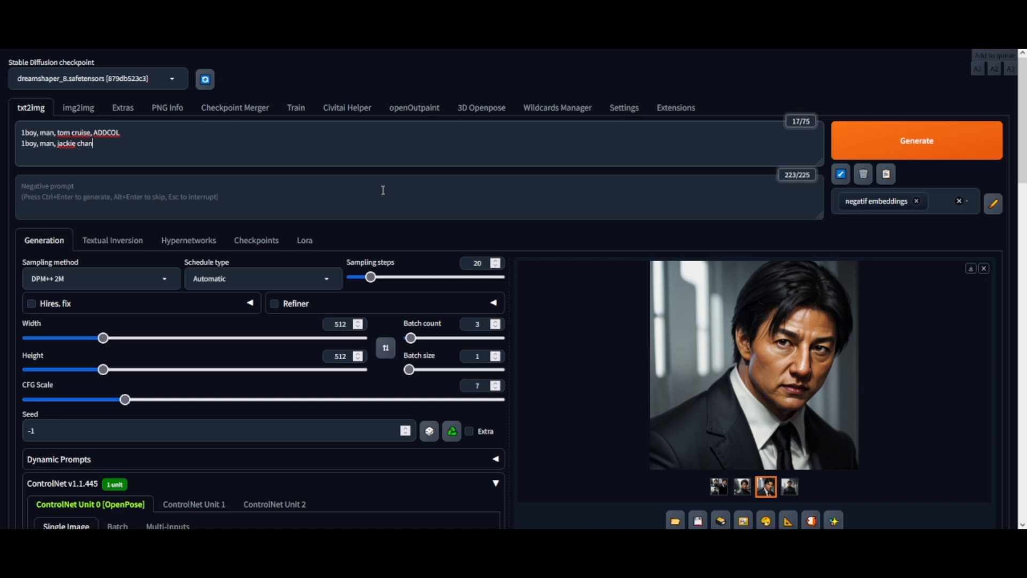
scroll(377, 192, down, 15)
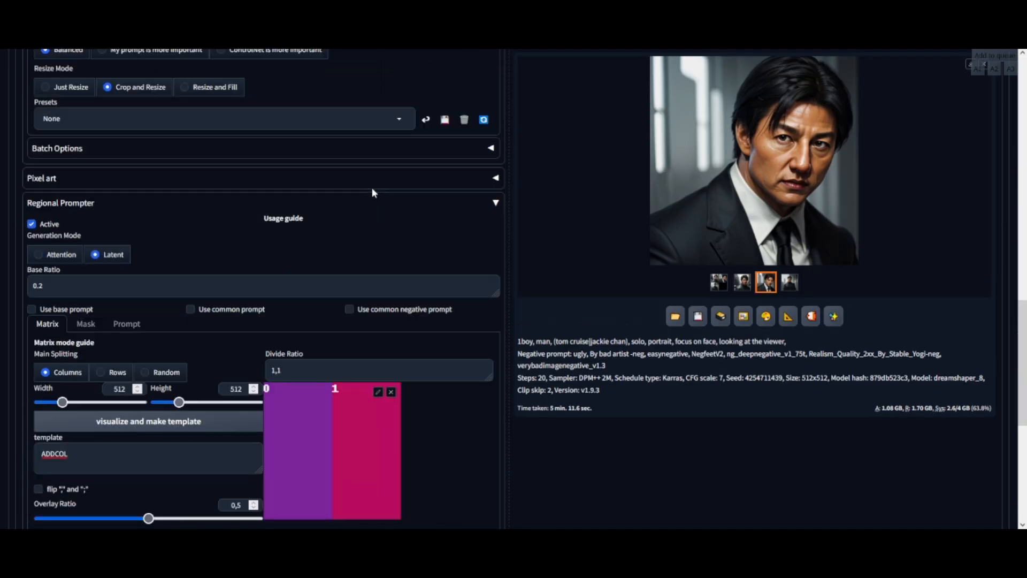
scroll(368, 188, down, 3)
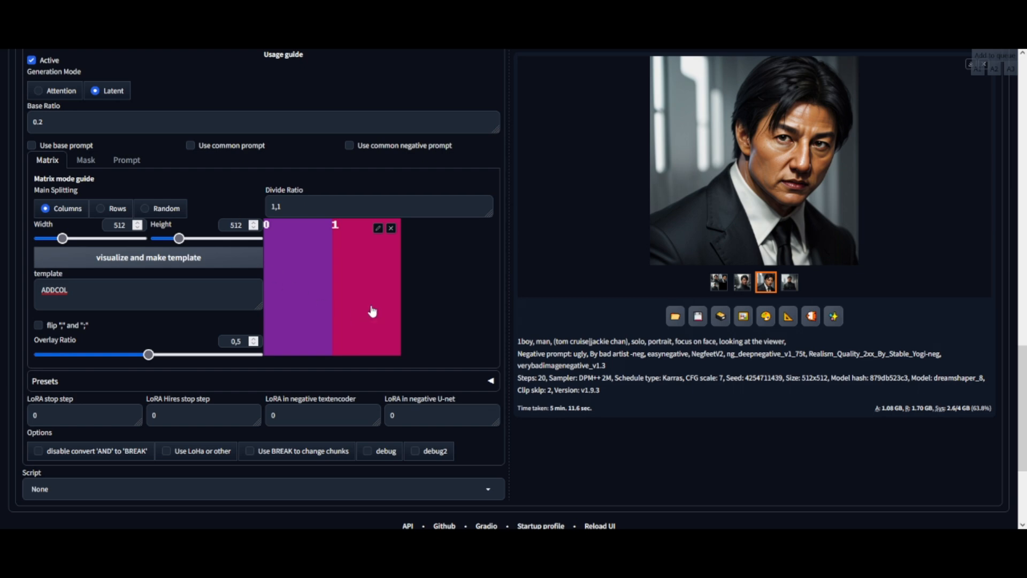
scroll(372, 311, up, 4)
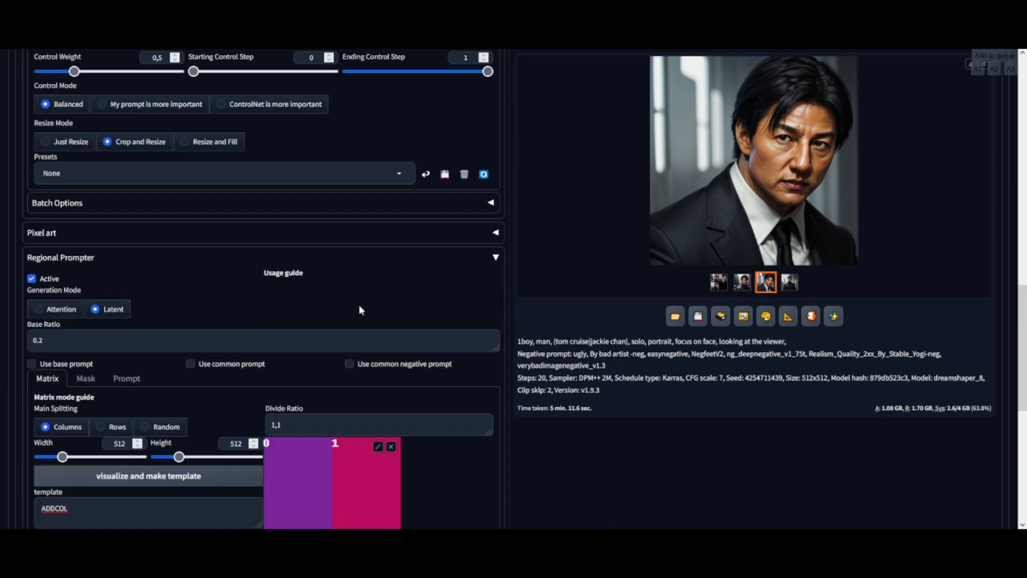
scroll(359, 311, up, 3)
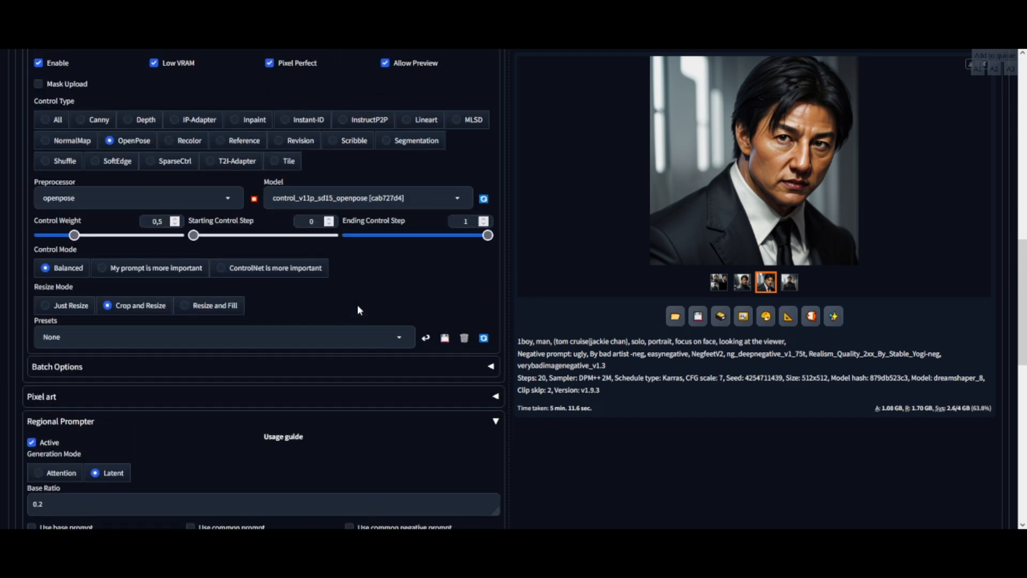
scroll(358, 309, down, 5)
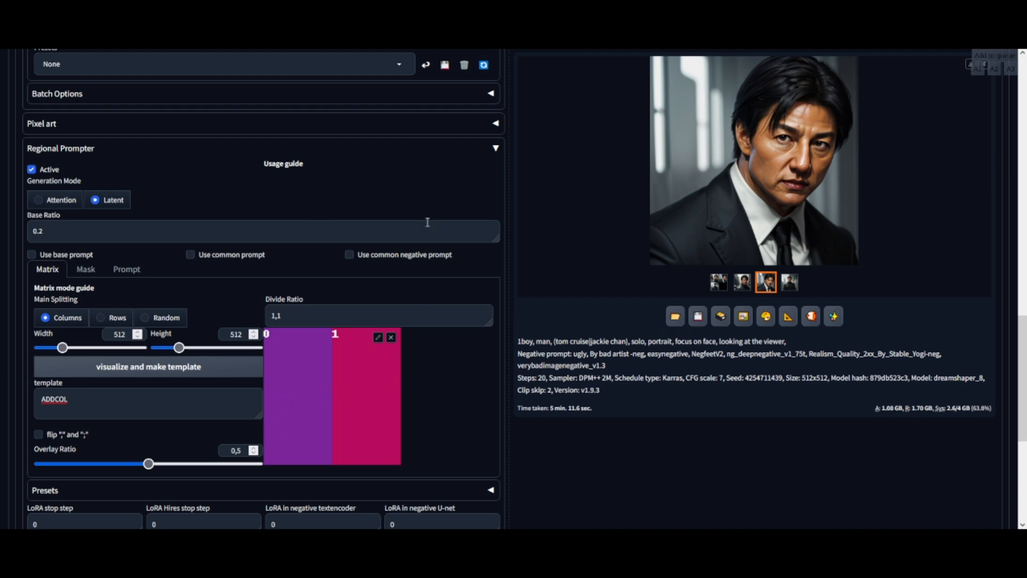
scroll(407, 241, up, 5)
scroll(407, 240, down, 3)
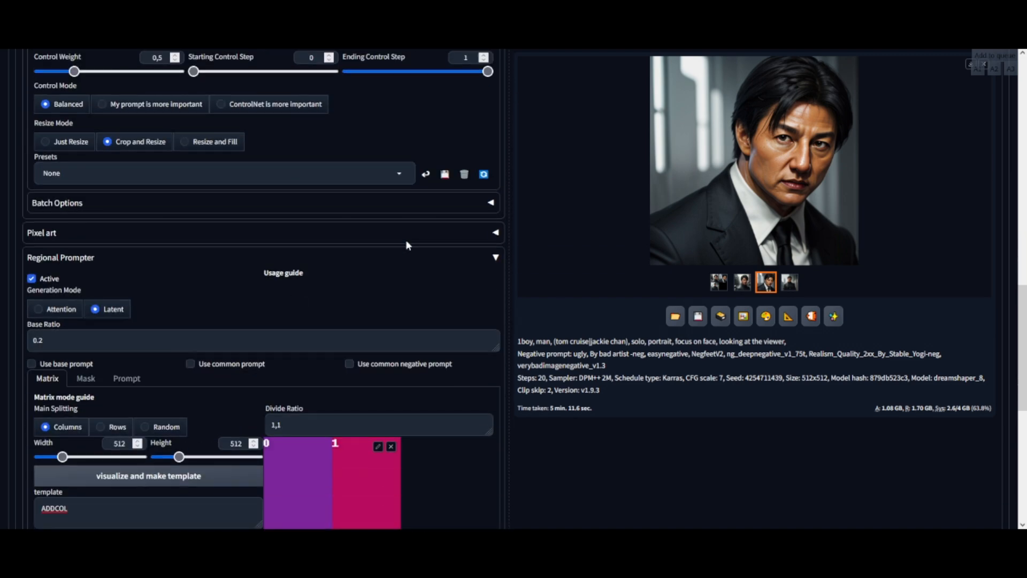
scroll(406, 241, up, 4)
scroll(406, 244, up, 3)
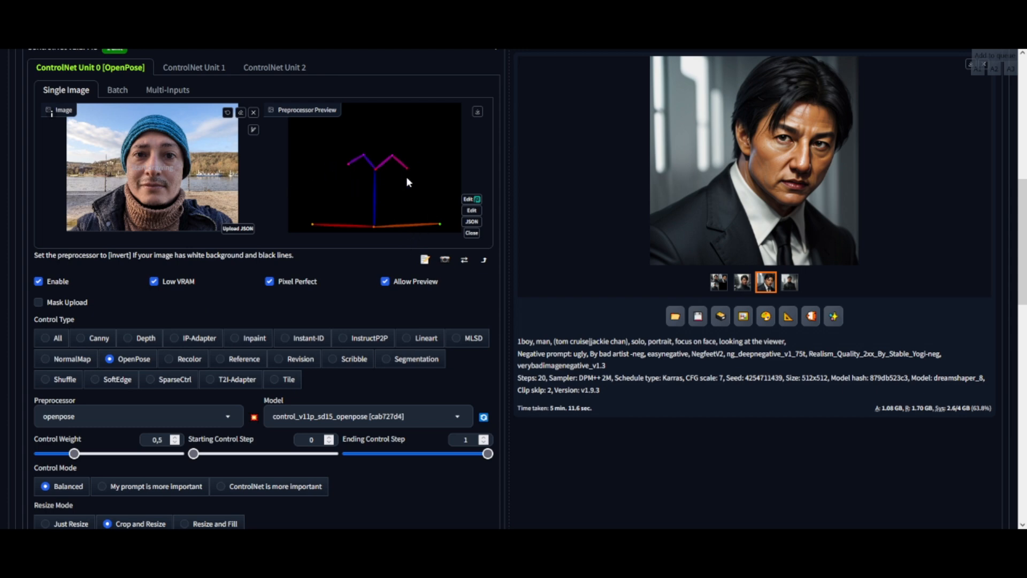
scroll(386, 187, up, 7)
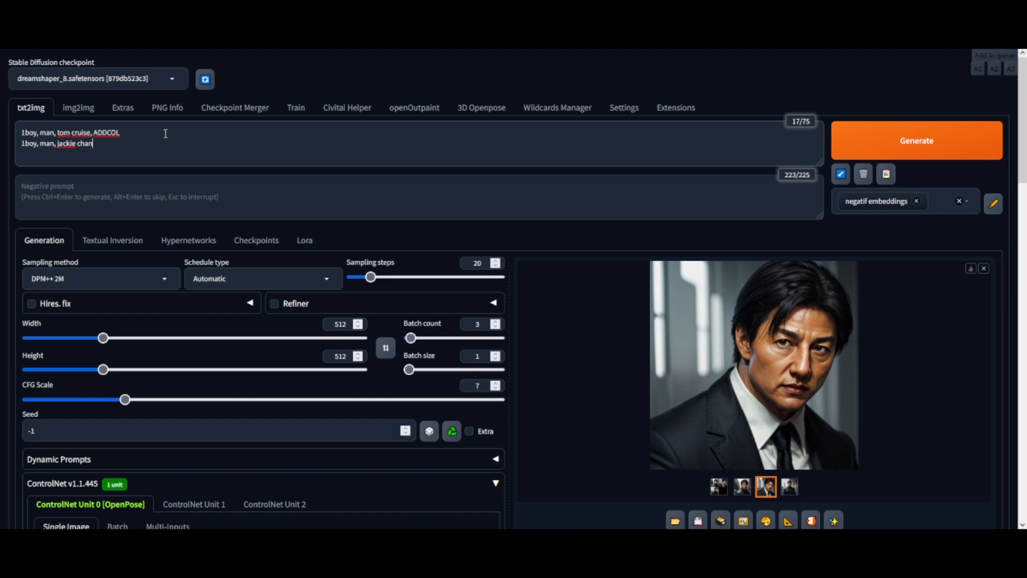
scroll(165, 133, down, 8)
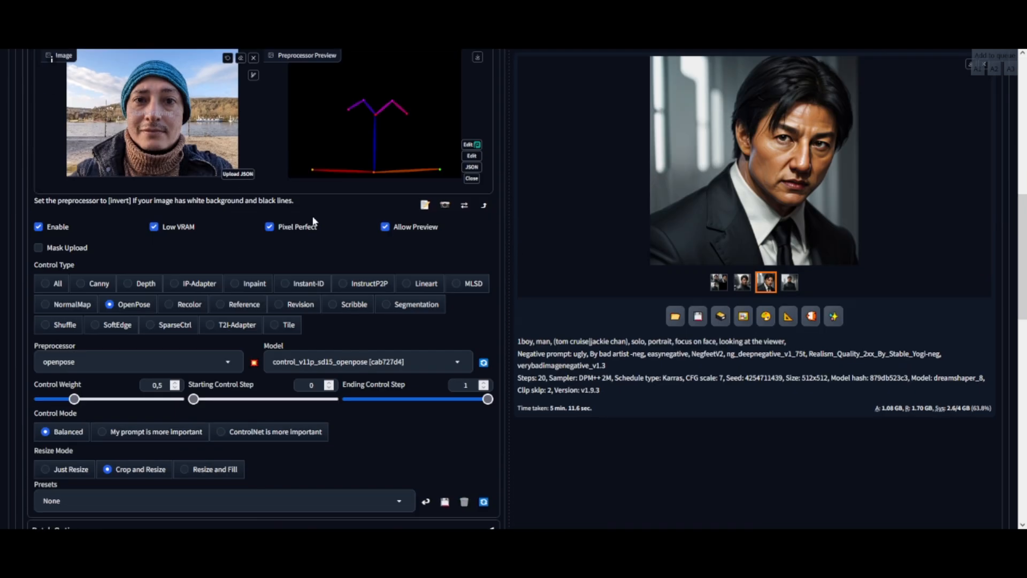
scroll(309, 181, up, 2)
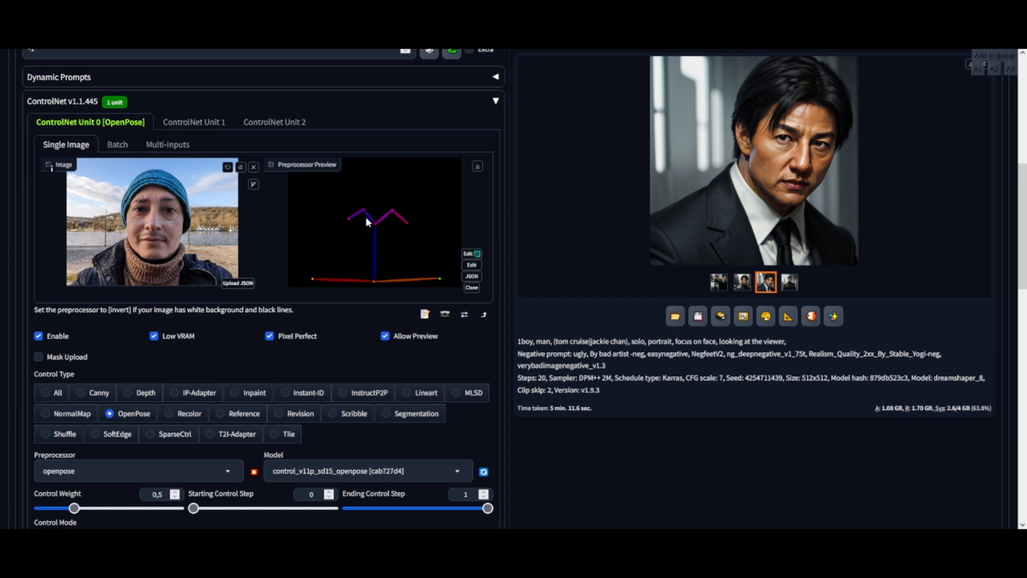
scroll(403, 203, up, 6)
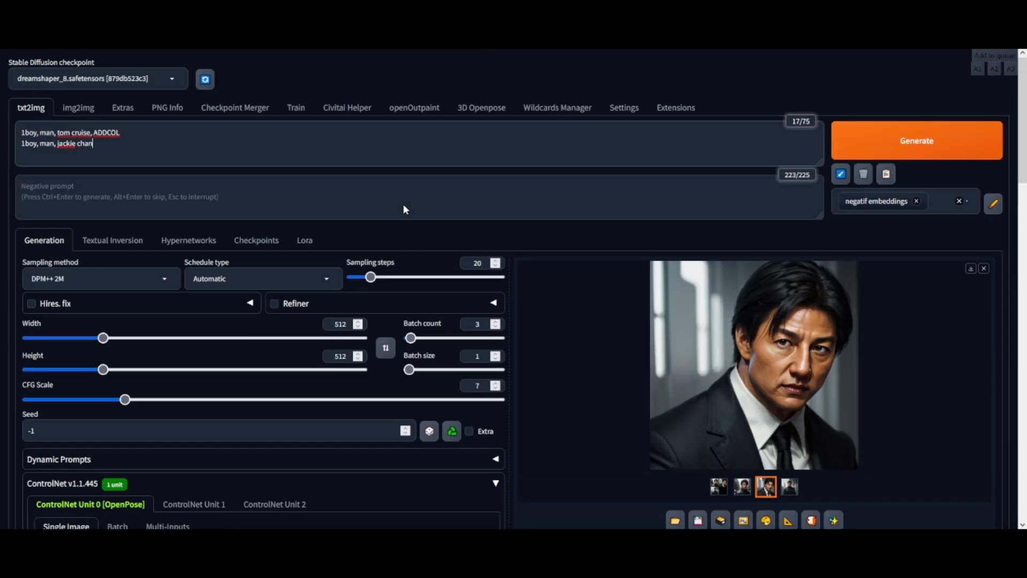
Step: Generate the images and add splitscreen with weight 1.5 to the negative prompt
click(905, 140)
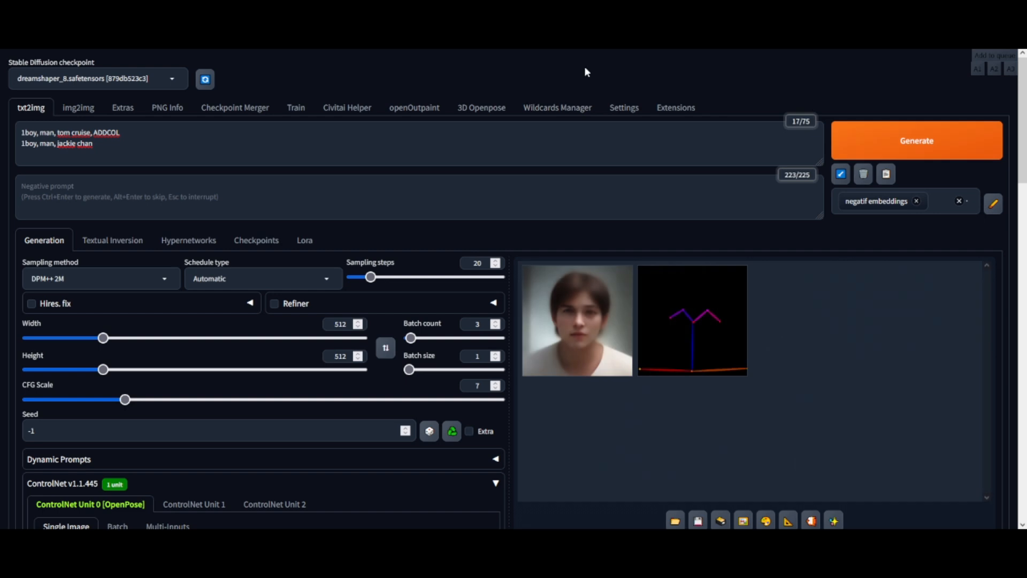
click(147, 196)
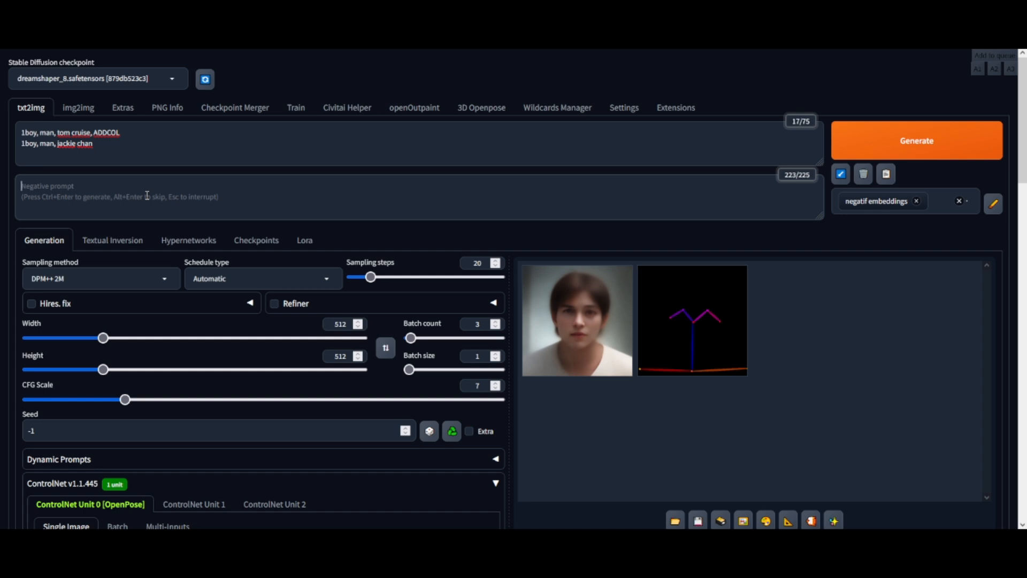
text(splitscreen)
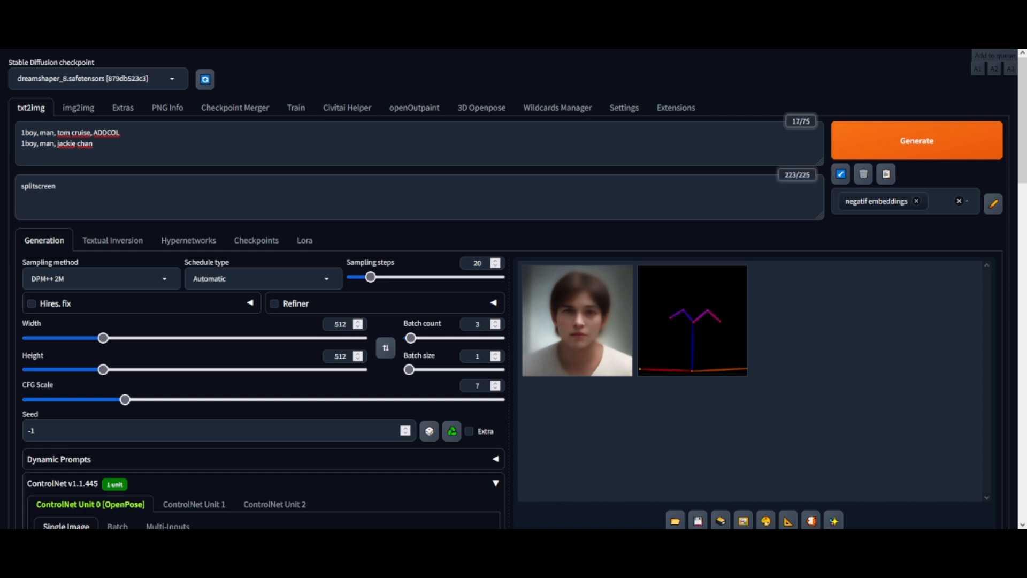
key(ctrl+Up)
click(83, 185)
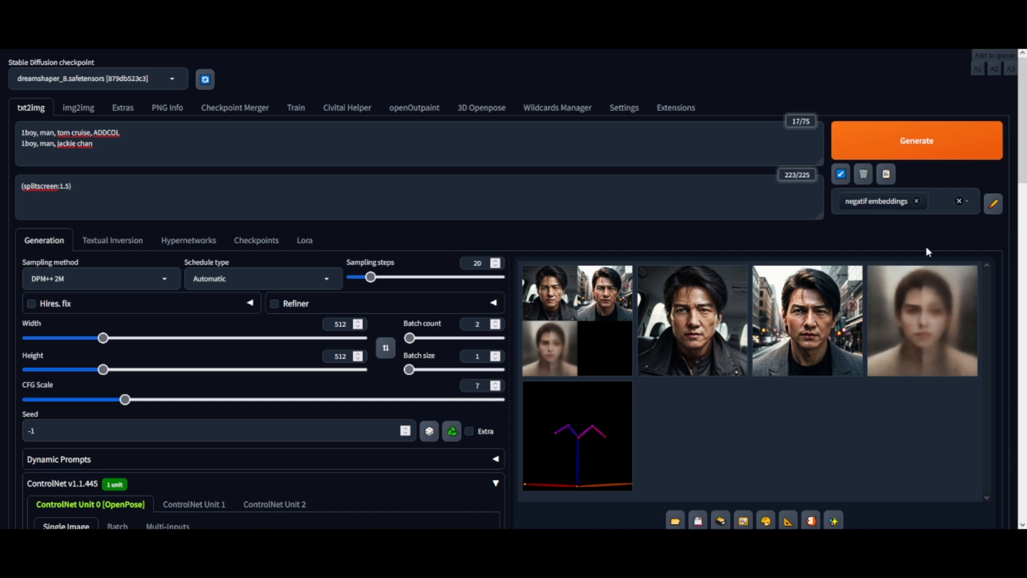
Step: Inspect the generated blended portraits one by one in the full-screen viewer
click(910, 332)
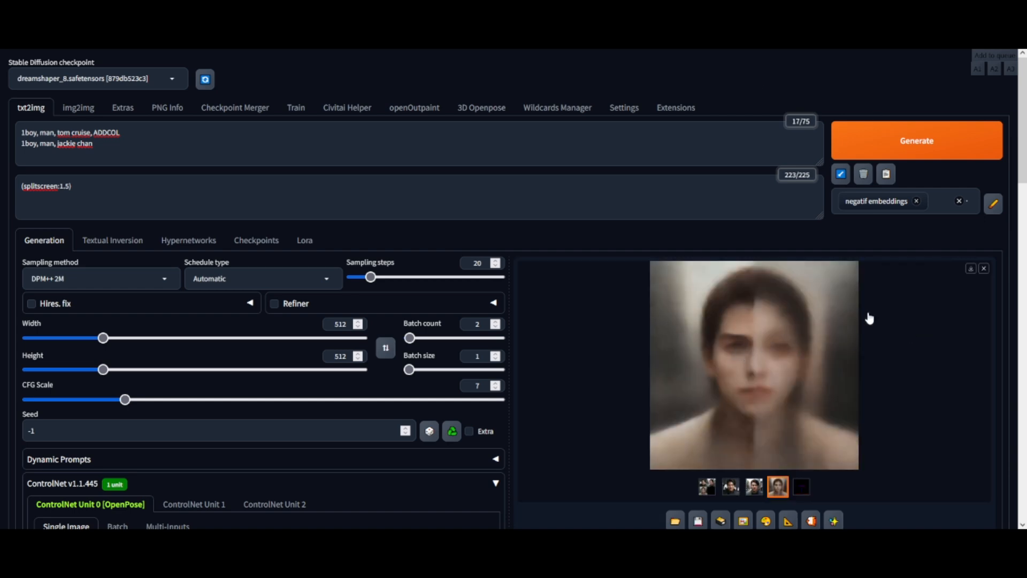
click(984, 270)
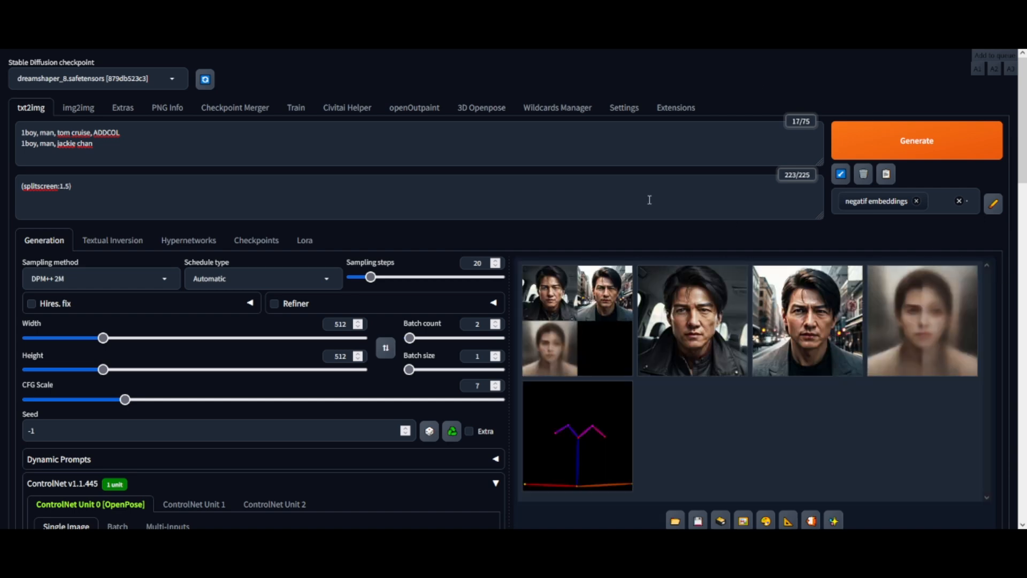
click(676, 321)
click(675, 321)
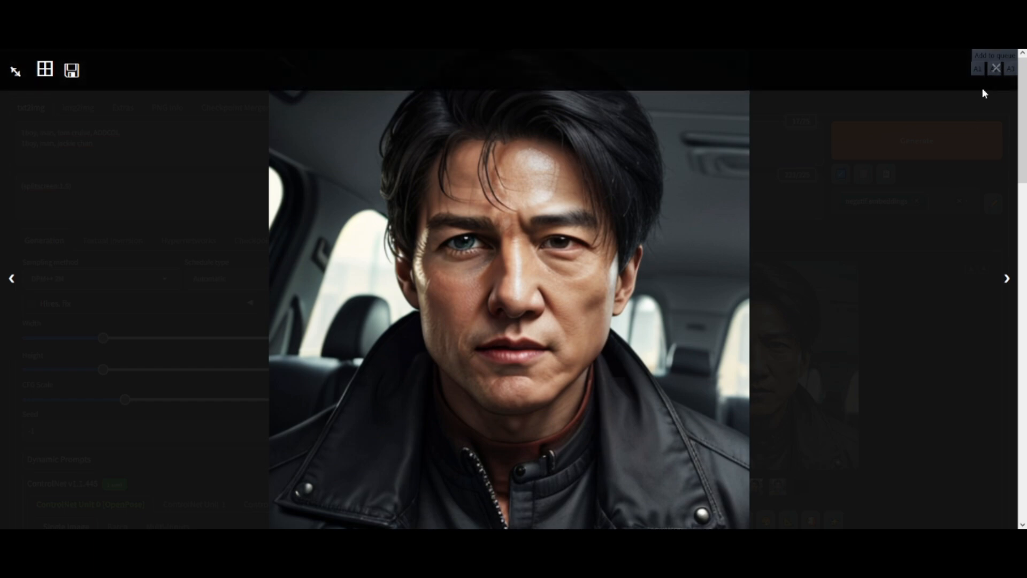
click(957, 262)
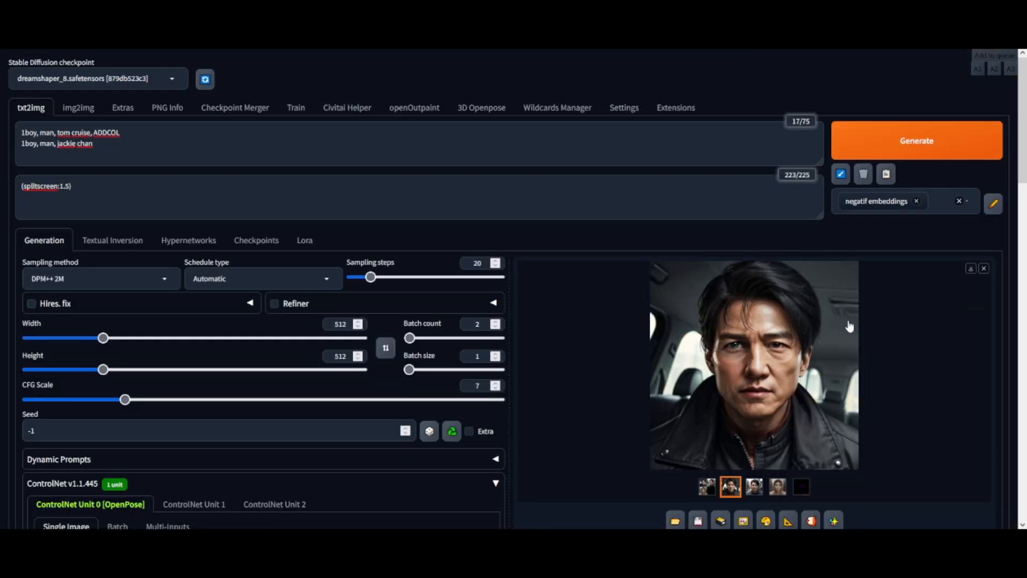
click(760, 490)
click(720, 375)
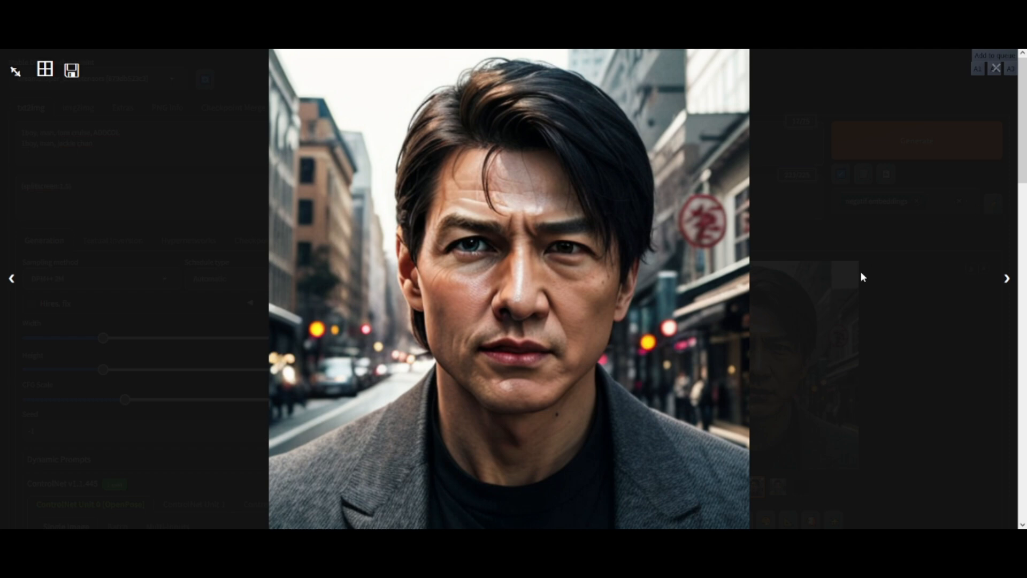
click(908, 278)
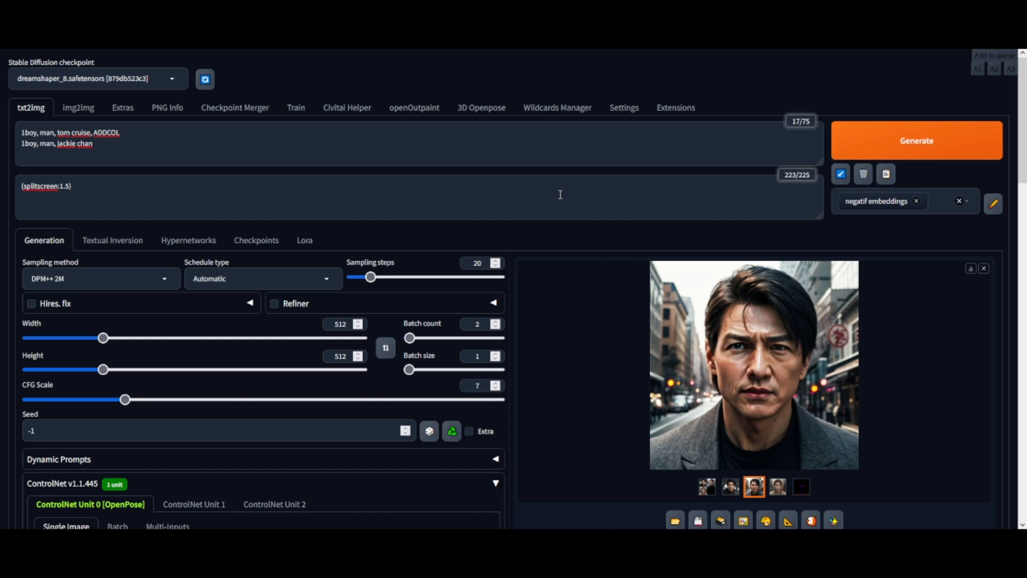
Step: Change the first column prompt to '1girl, woman, demi moore'
click(36, 133)
key(BackSpace)
key(BackSpace)
key(BackSpace)
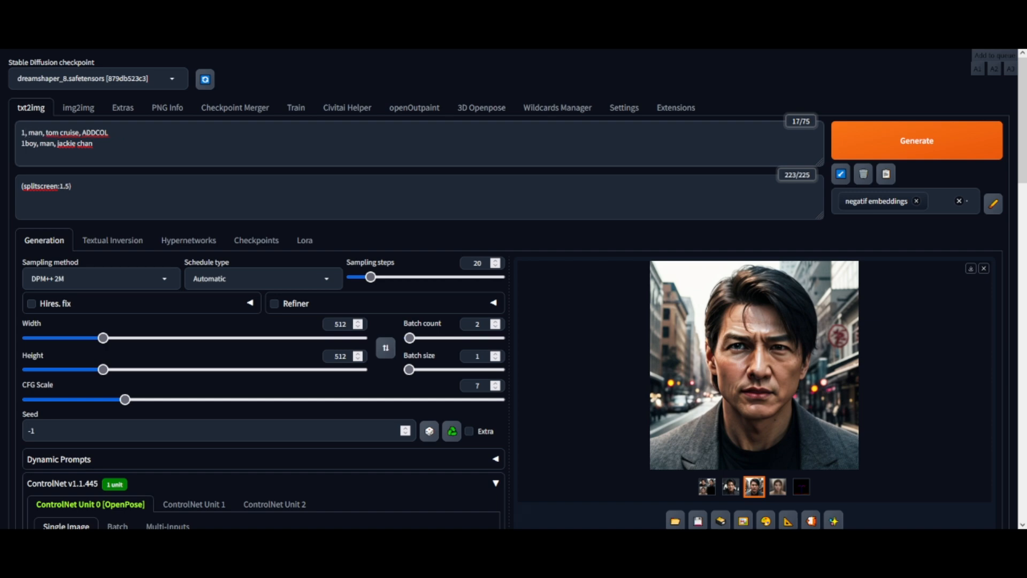
text(girl)
click(39, 133)
text(wo)
drag(66, 132, 100, 132)
text(demi moore)
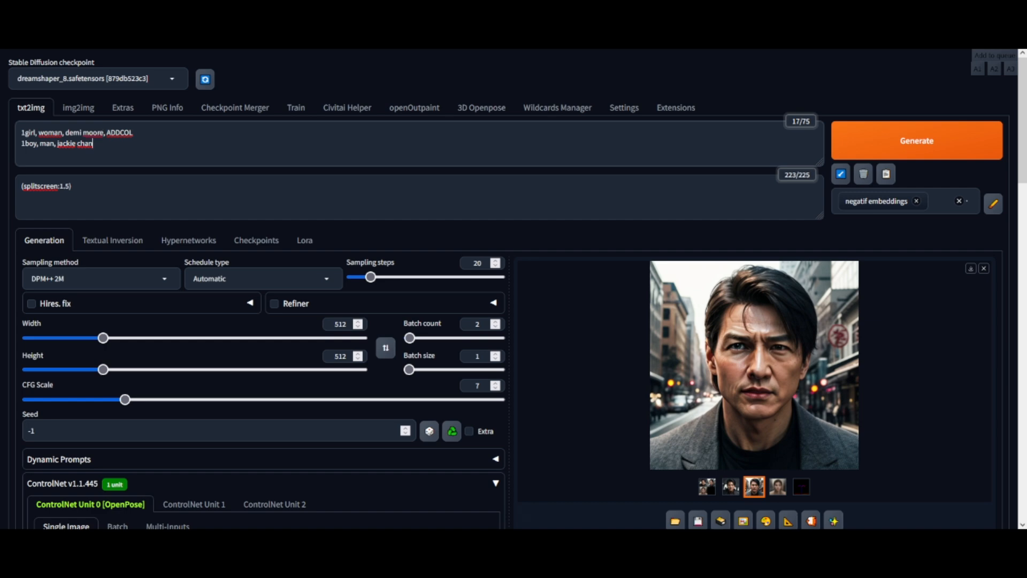
Step: Replace jackie chan with bruce willis in the second prompt line and generate
drag(58, 143, 94, 144)
text(bruce willis)
click(913, 142)
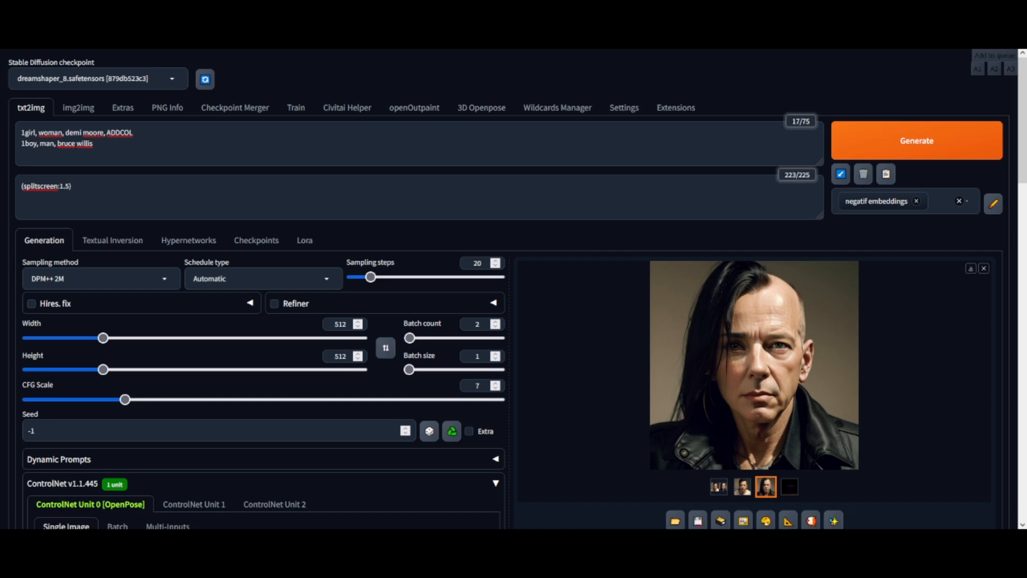
Step: Inspect the new blended portraits in the full-screen viewer
click(741, 347)
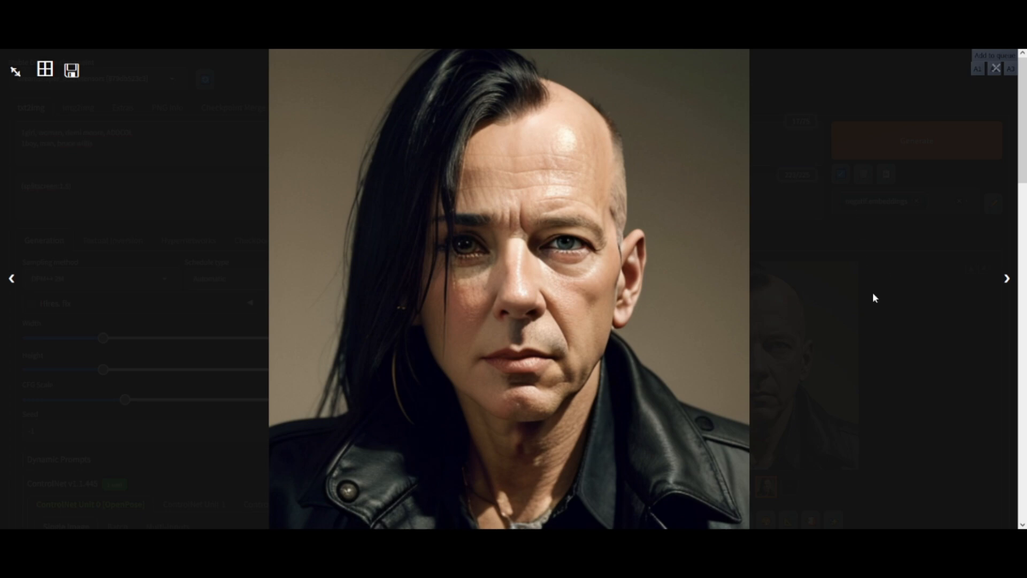
click(885, 303)
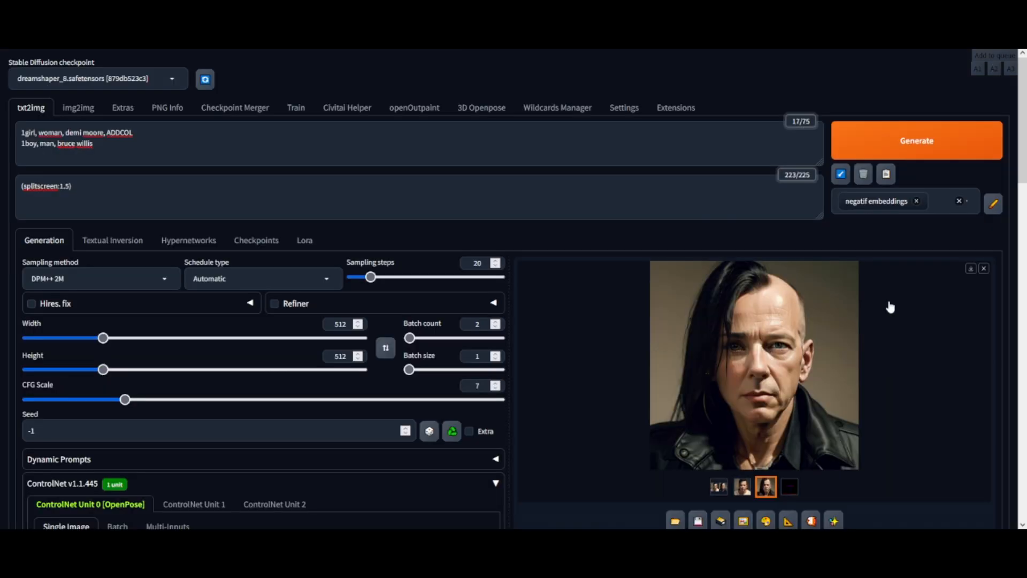
click(742, 488)
click(802, 374)
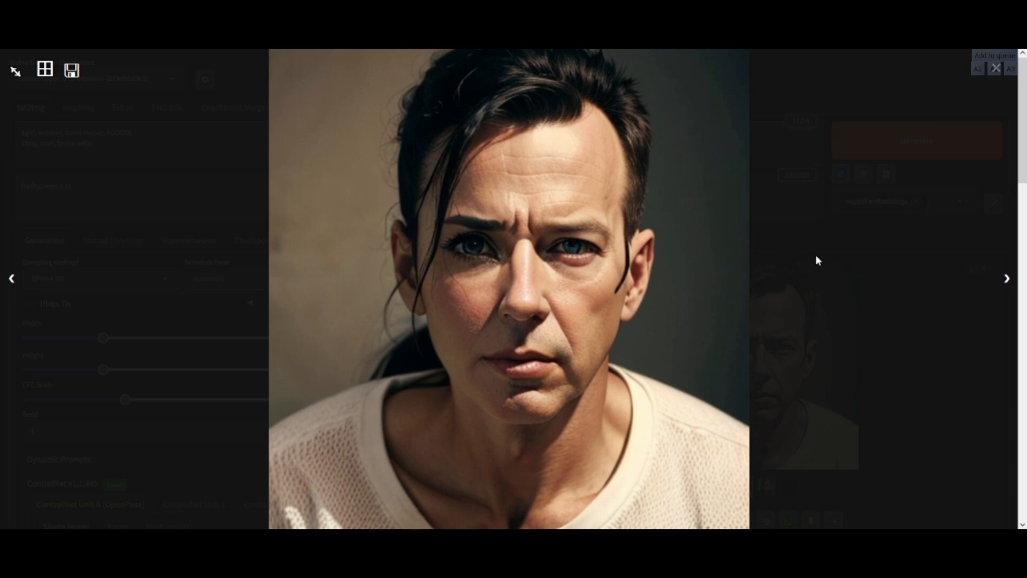
Step: Compare the Demi Moore and Bruce Willis blended portraits one by one in the full-screen viewer
click(885, 278)
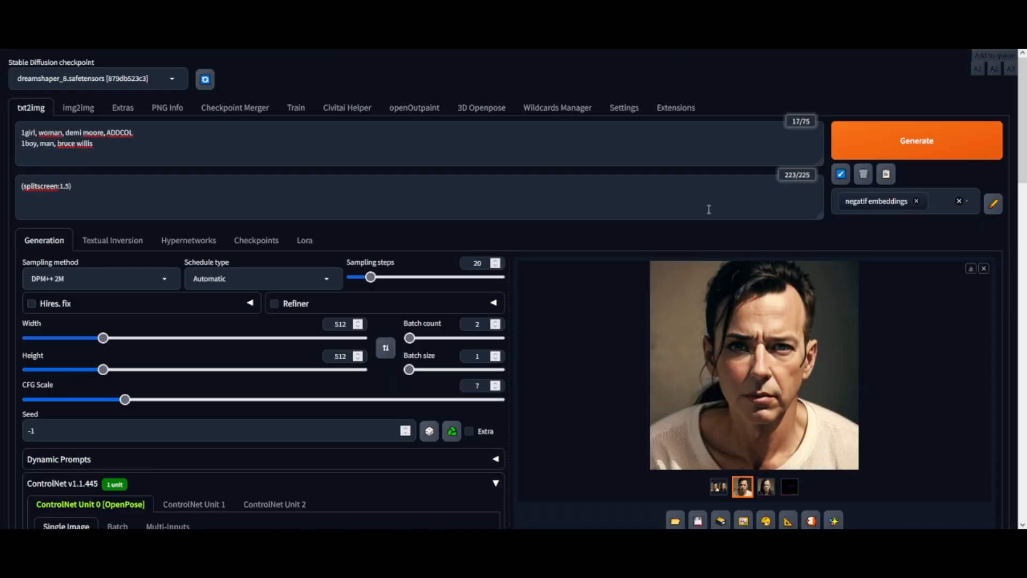
click(728, 390)
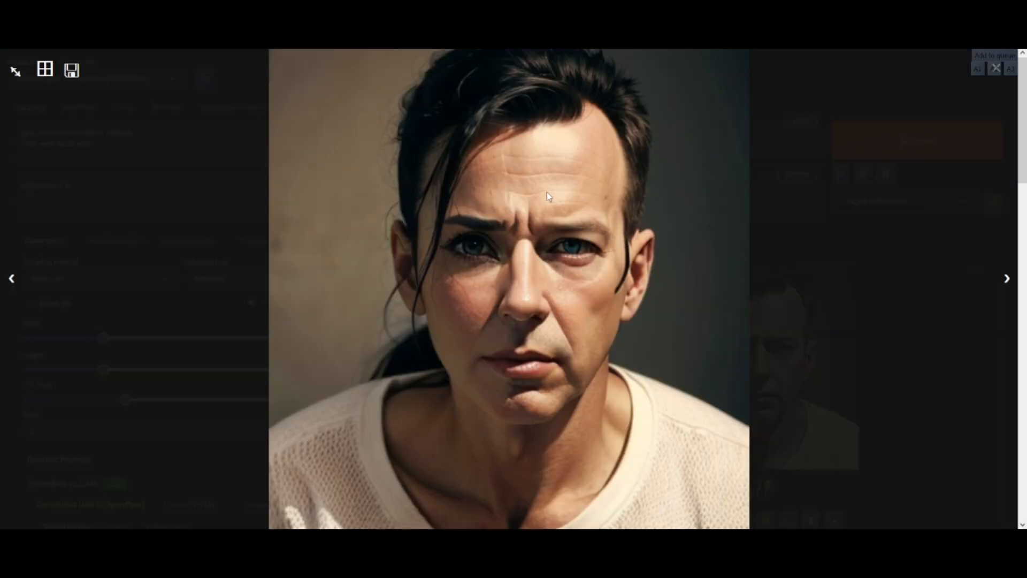
click(897, 274)
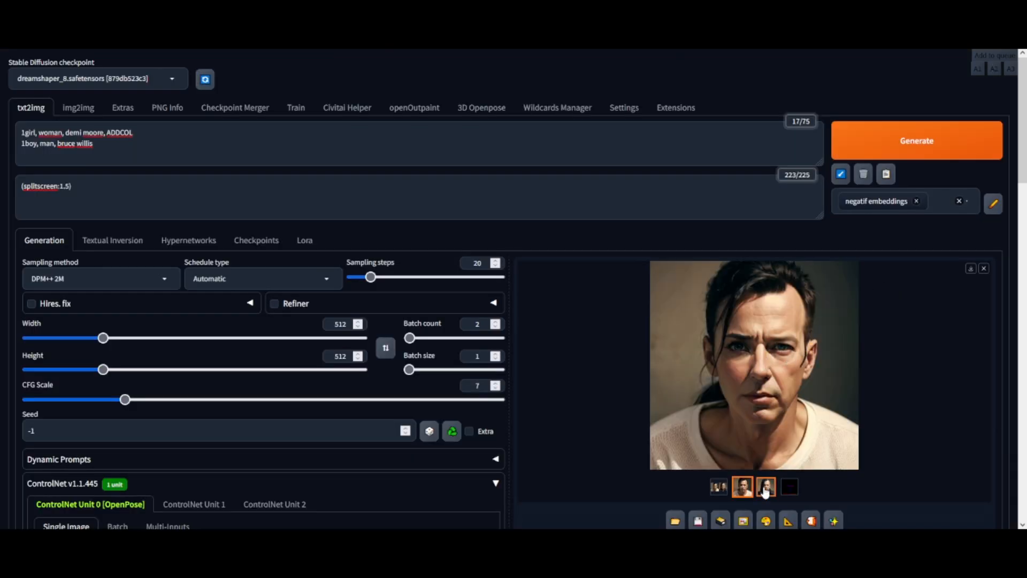
click(766, 486)
click(729, 364)
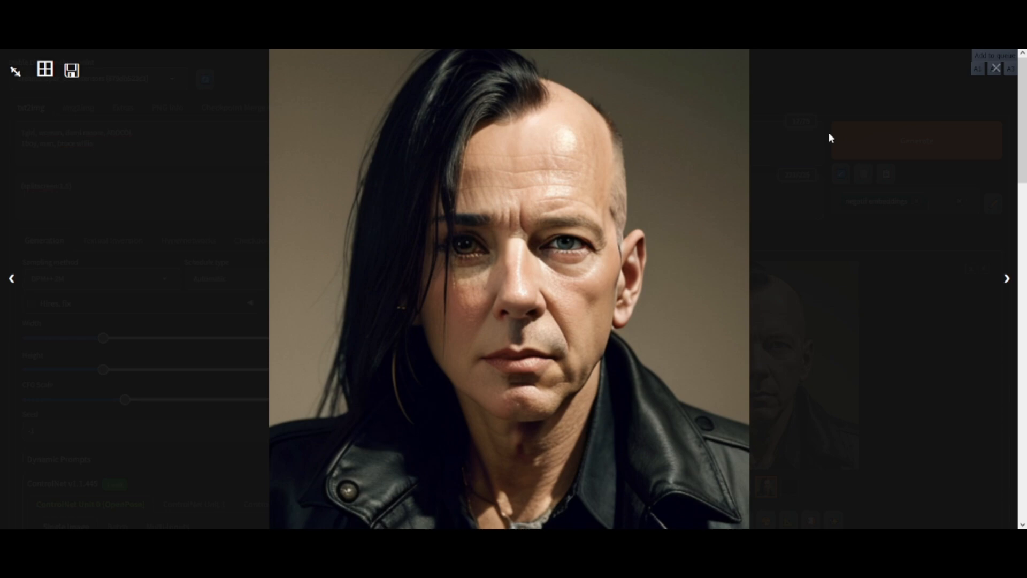
click(916, 263)
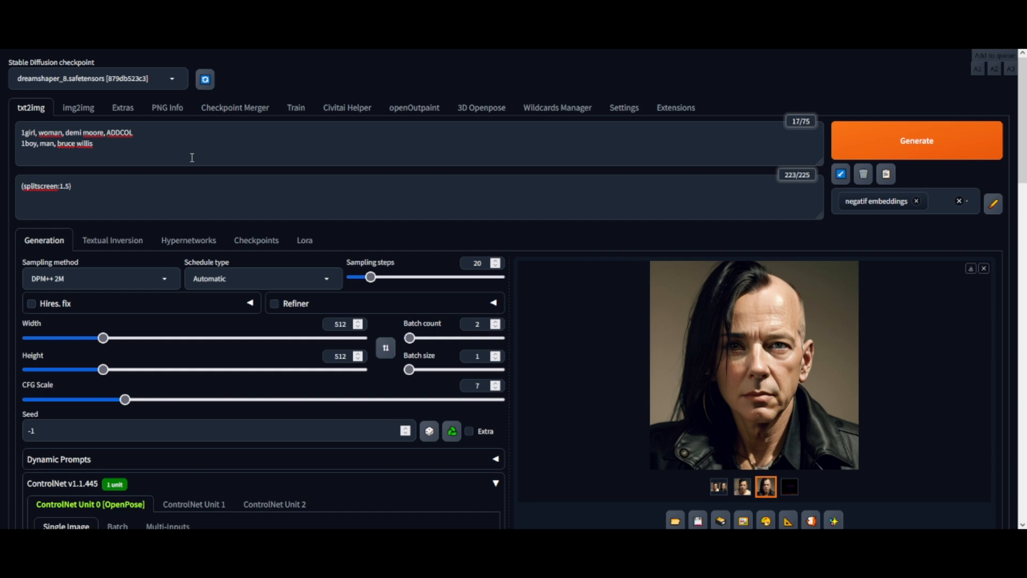
Step: Add the Jean-Paul_Belmondo LoRA to the end of the second prompt line
click(309, 241)
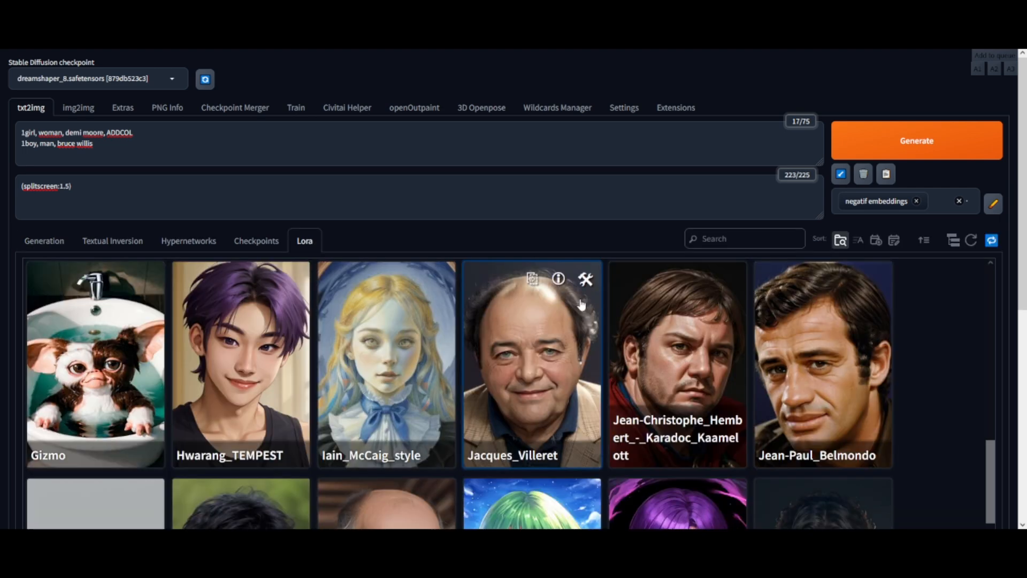
click(817, 378)
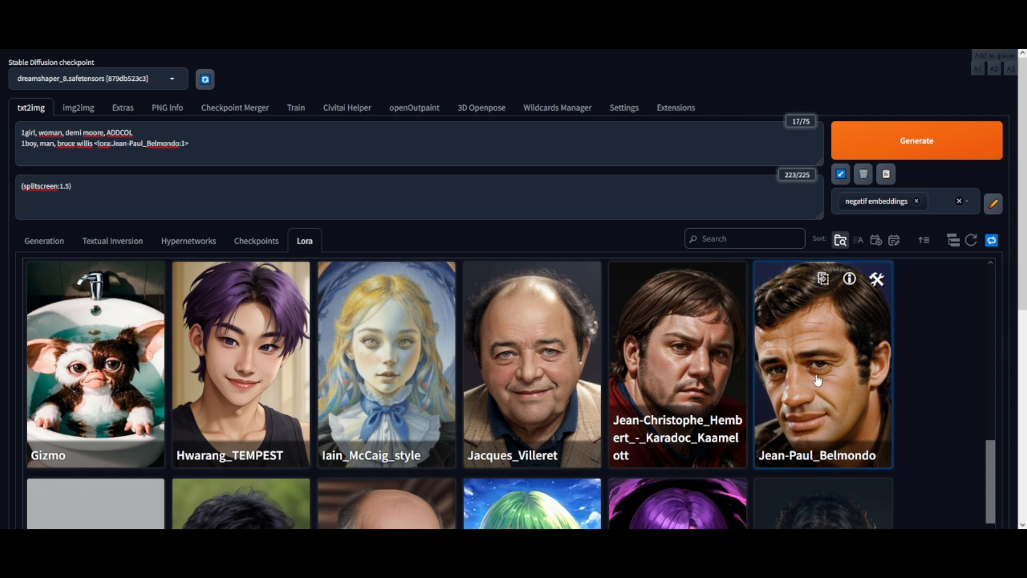
click(43, 240)
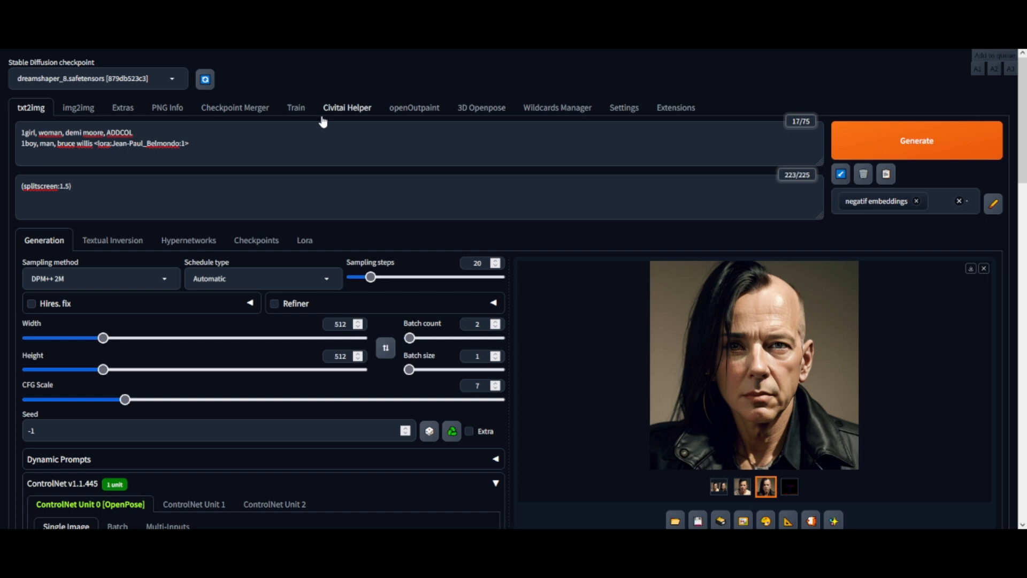
click(299, 239)
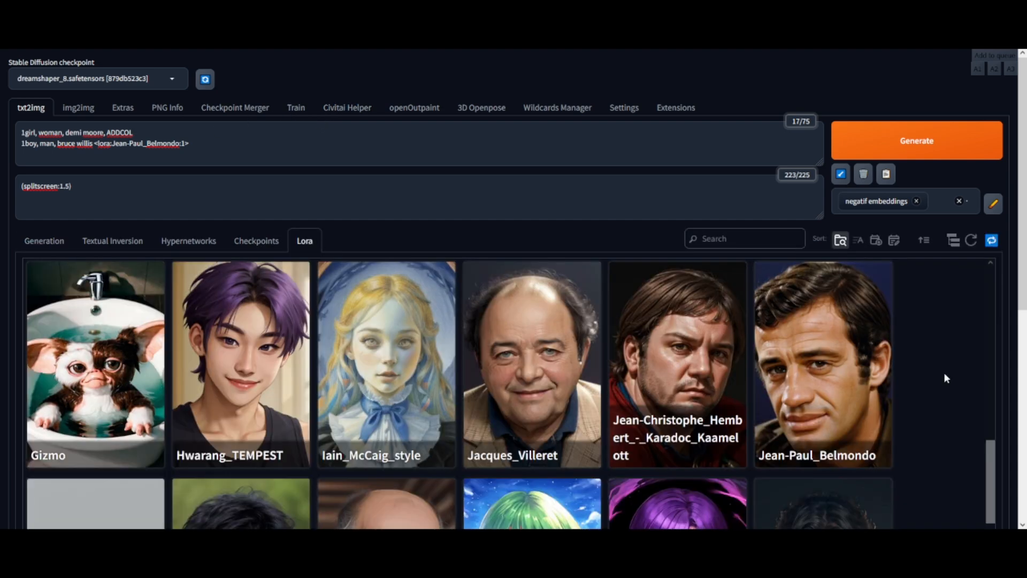
click(61, 245)
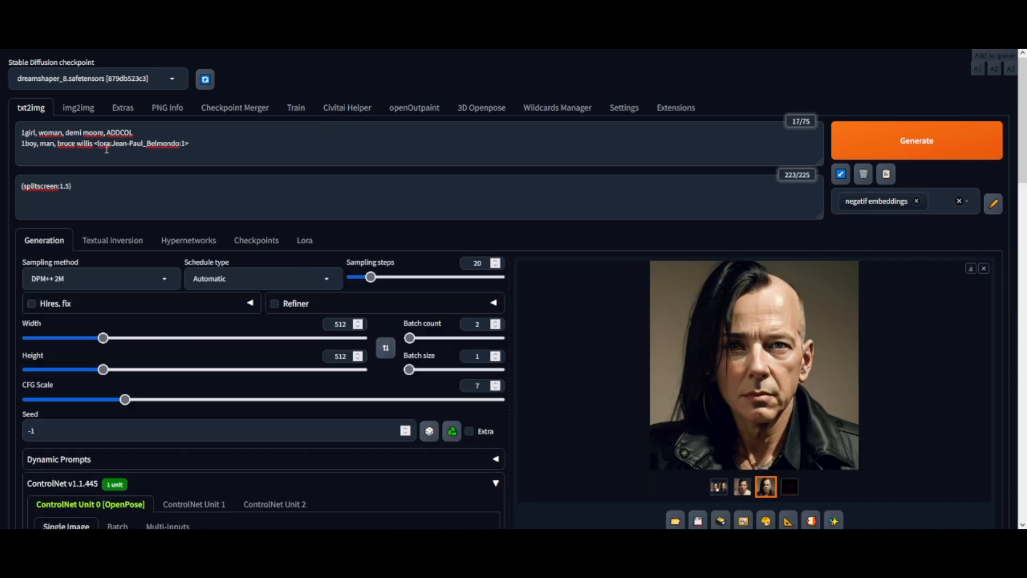
Step: Replace 'bruce willis' with 'jpbelmondo,' in the second prompt line
drag(94, 143, 56, 143)
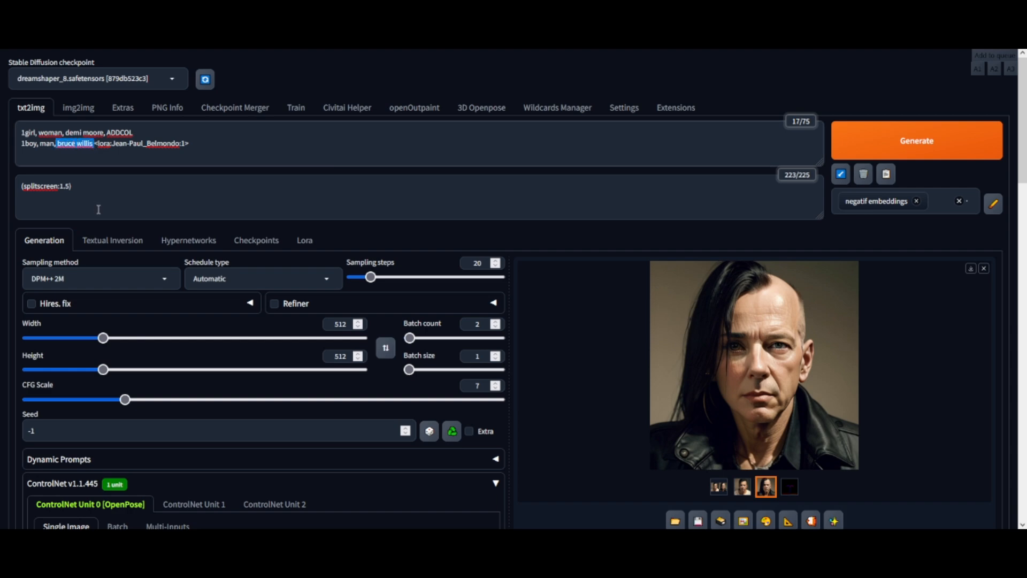
key(BackSpace)
text(jpbelmondo)
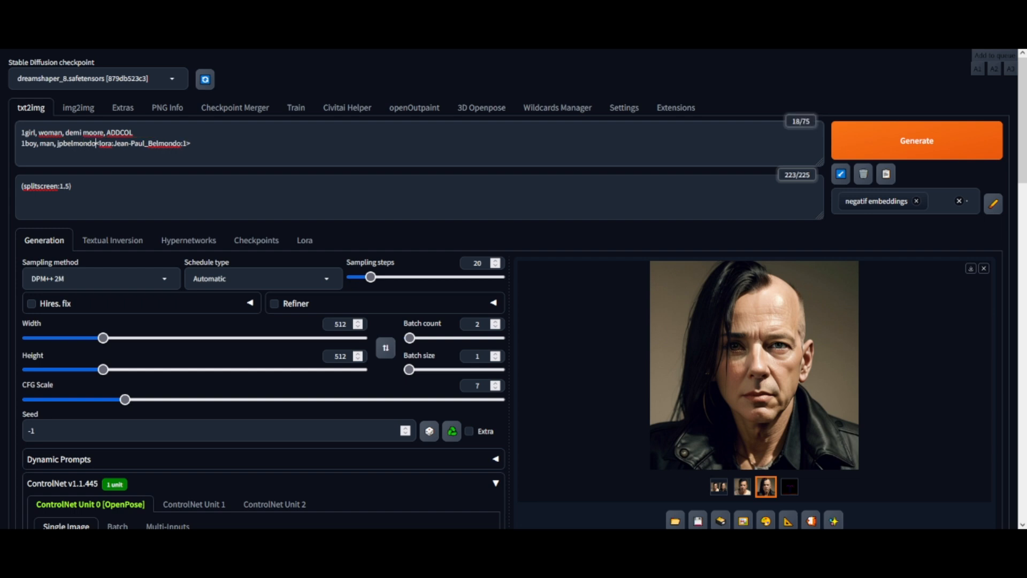
text(,)
Step: Change the first prompt line's start to '1boy, man, johnny depp,' before ADDCOL
drag(104, 131, 7, 132)
text(1boy, man)
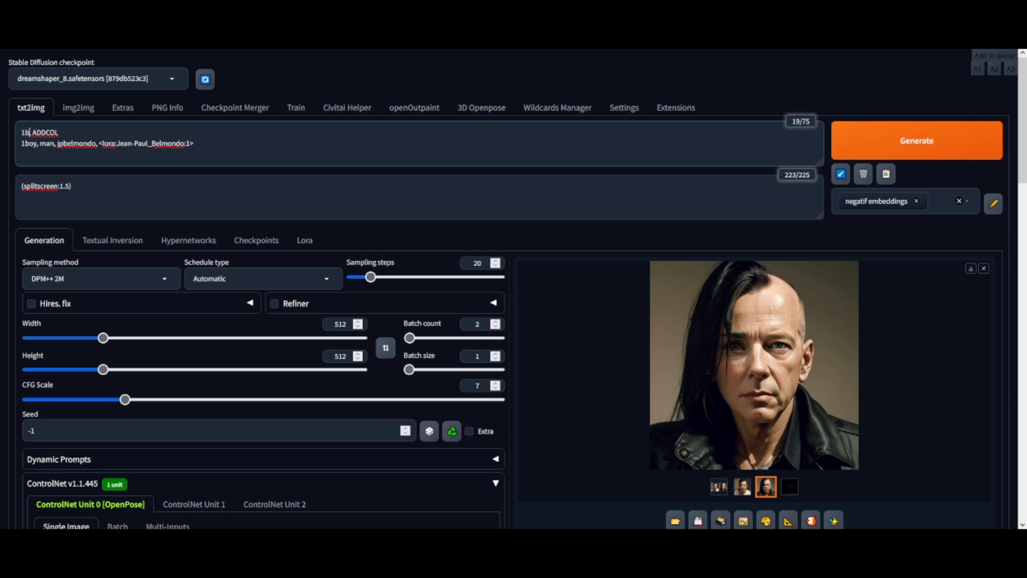
text(, johnny depp)
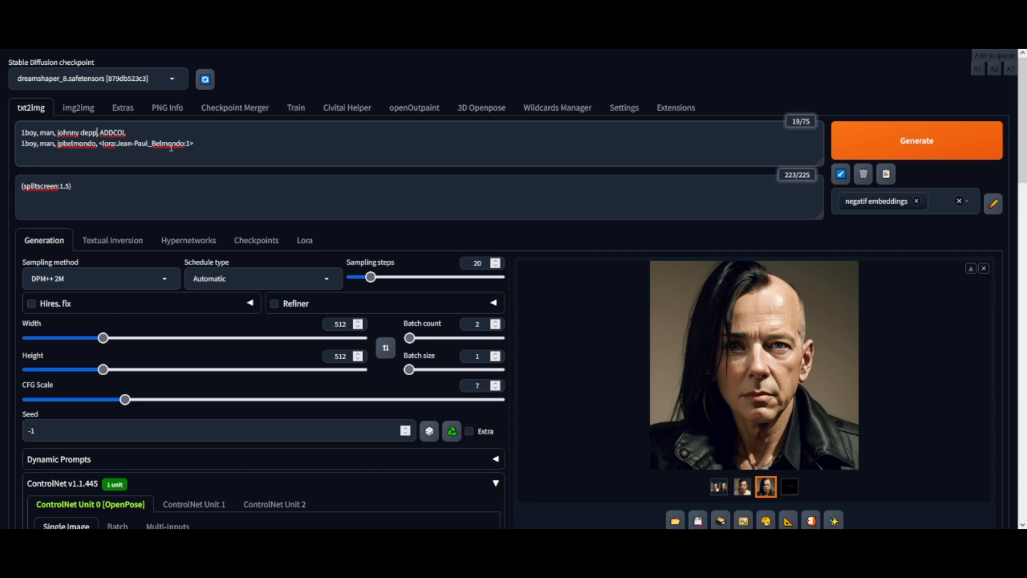
text(,)
Step: Lower the Jean-Paul_Belmondo LoRA weight to 0.8
click(132, 143)
key(ctrl+Down)
key(ctrl+Down)
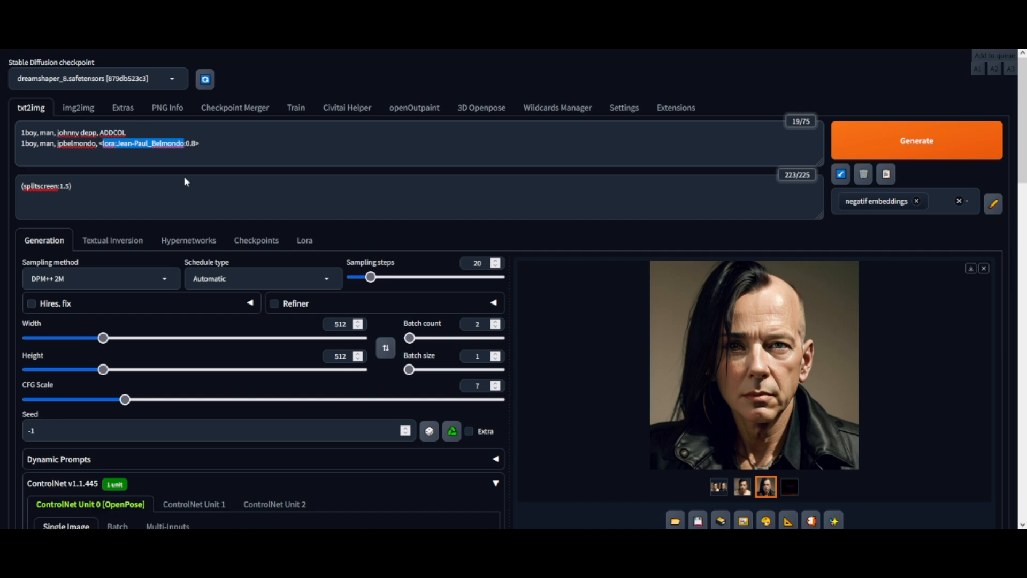
Step: Generate new blended portraits with the Johnny Depp and Belmondo prompts
click(308, 244)
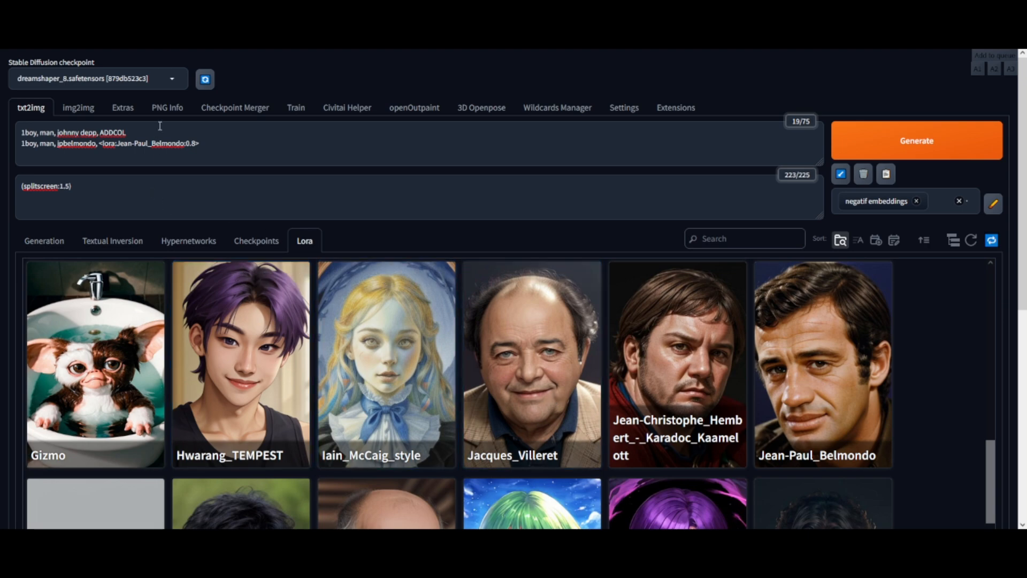
click(47, 244)
scroll(57, 222, down, 5)
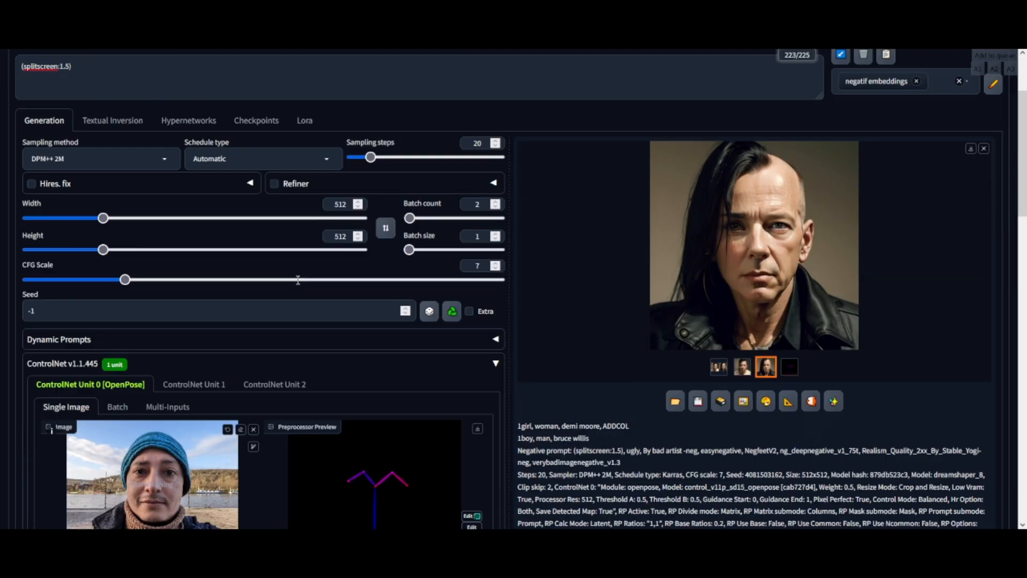
scroll(57, 221, down, 10)
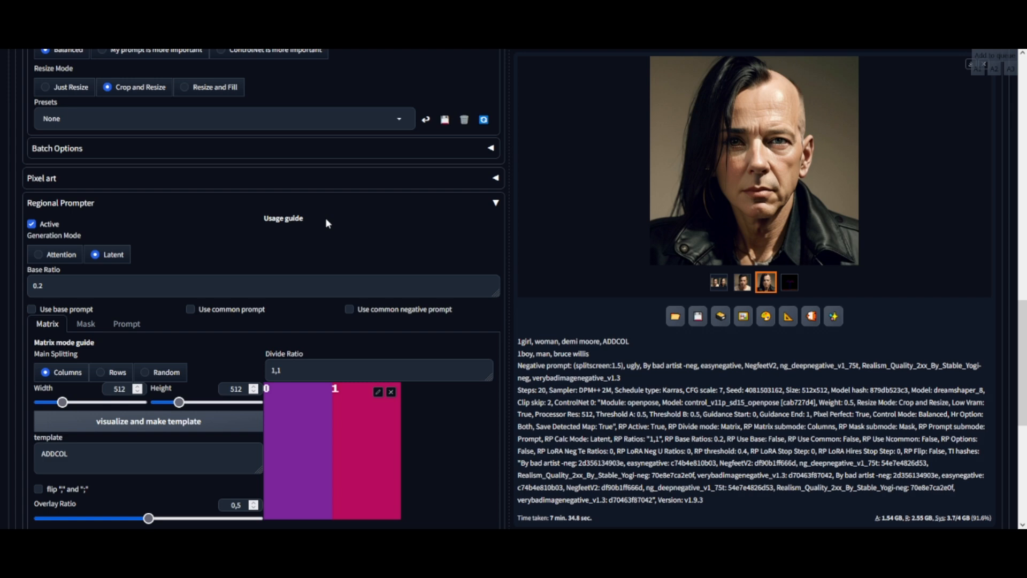
scroll(326, 217, up, 15)
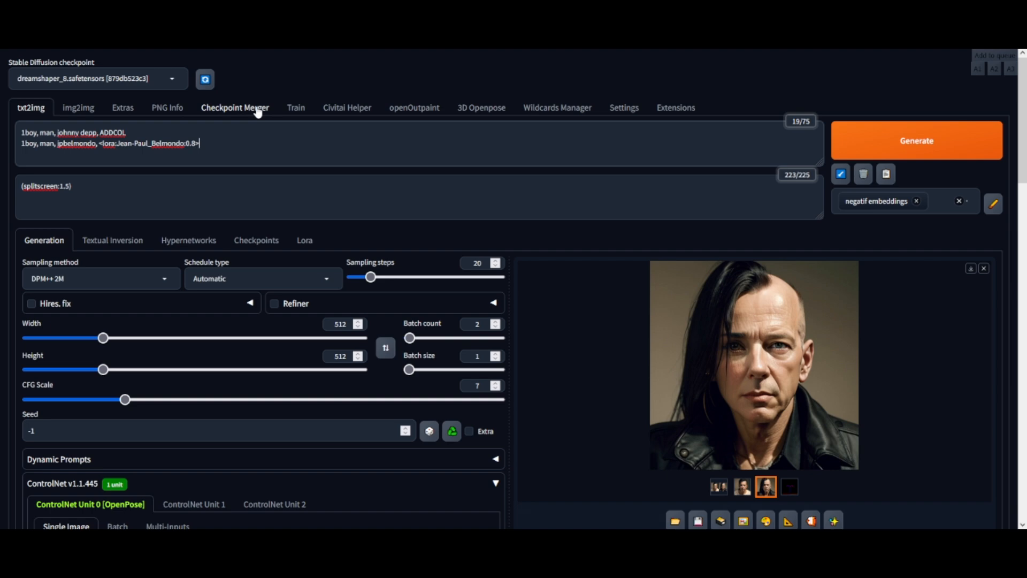
click(152, 131)
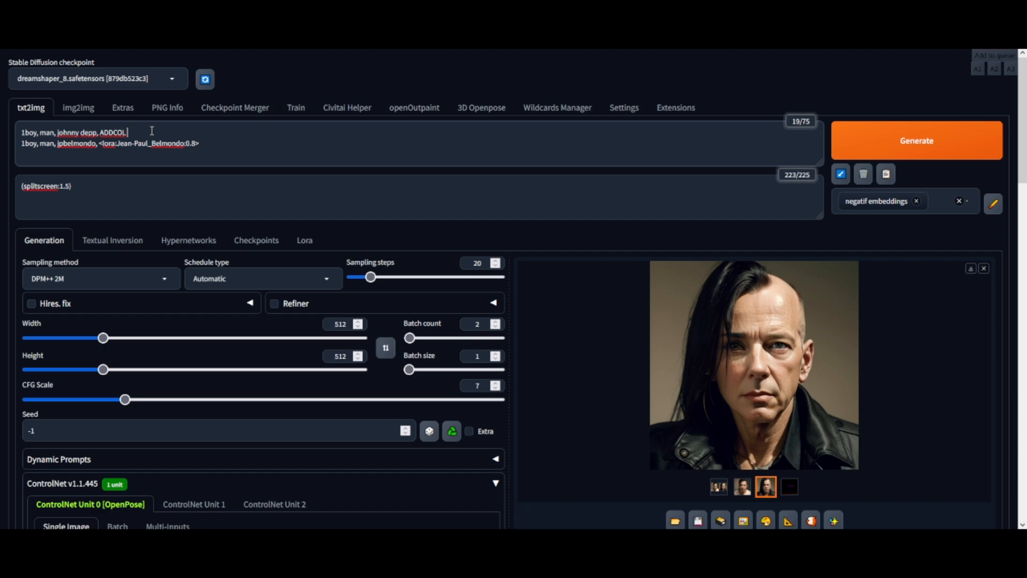
click(209, 144)
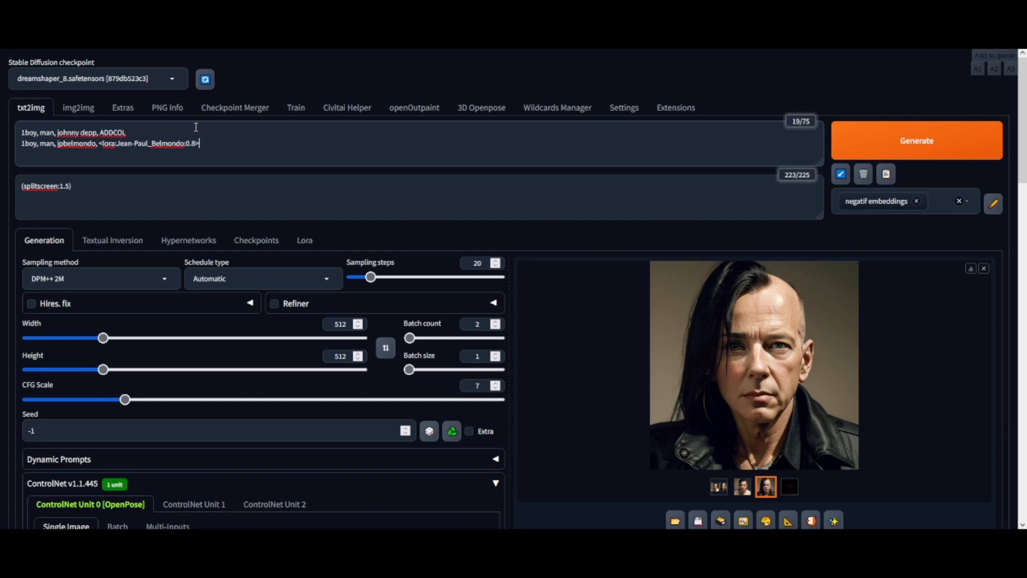
click(910, 149)
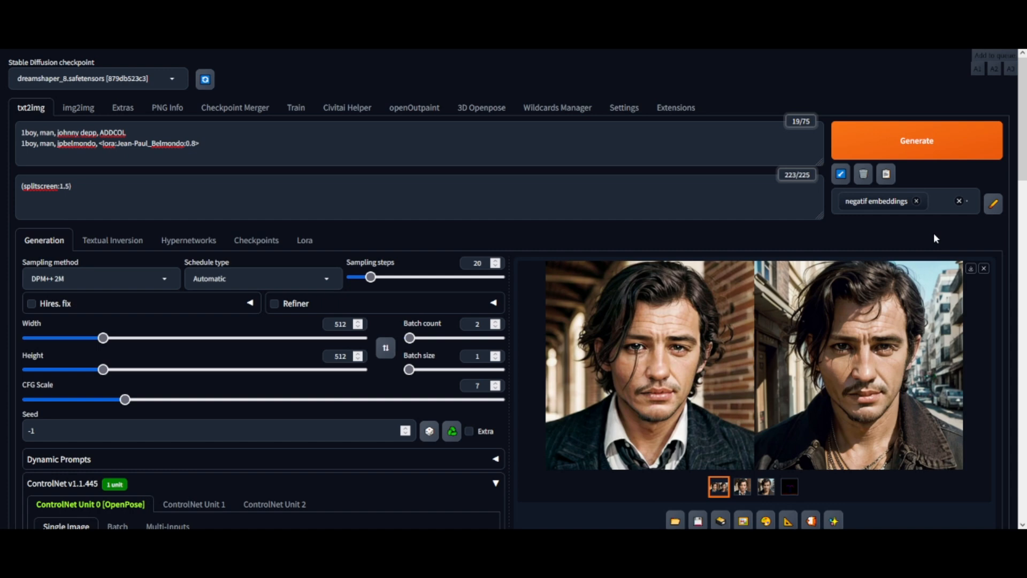
Step: Inspect the Johnny Depp and Belmondo blended portraits in the full-screen viewer
click(742, 486)
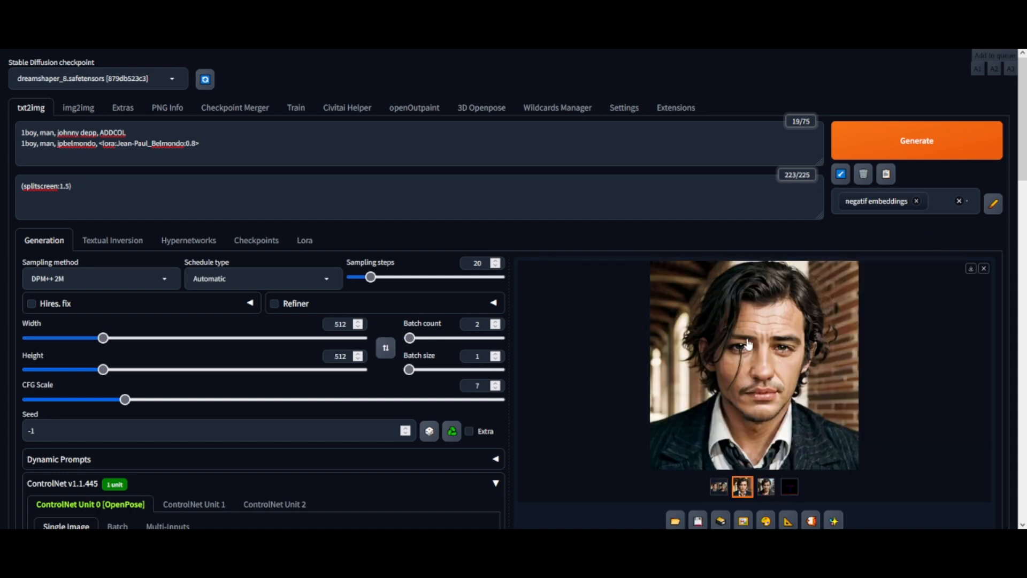
click(749, 345)
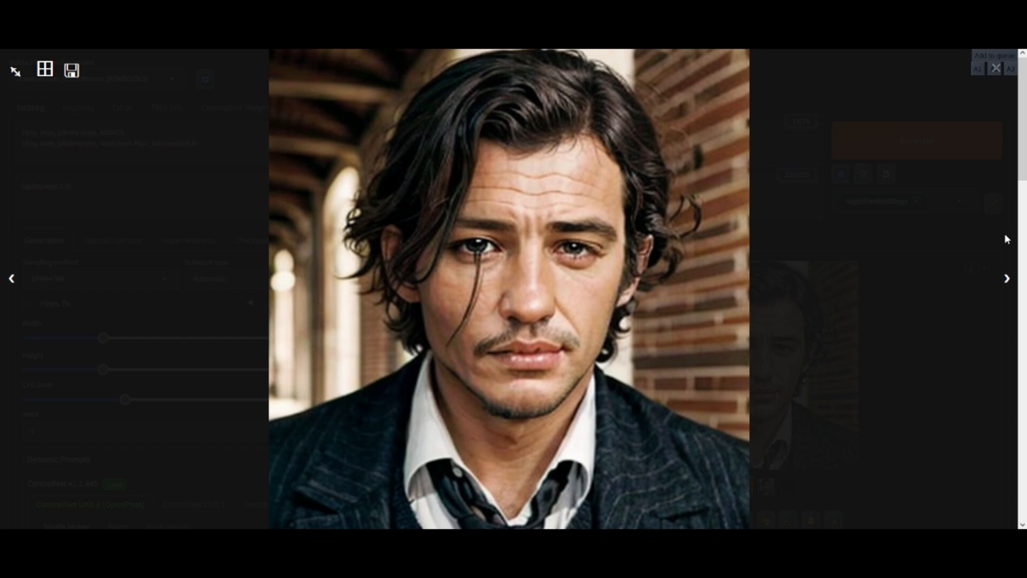
click(933, 265)
click(766, 487)
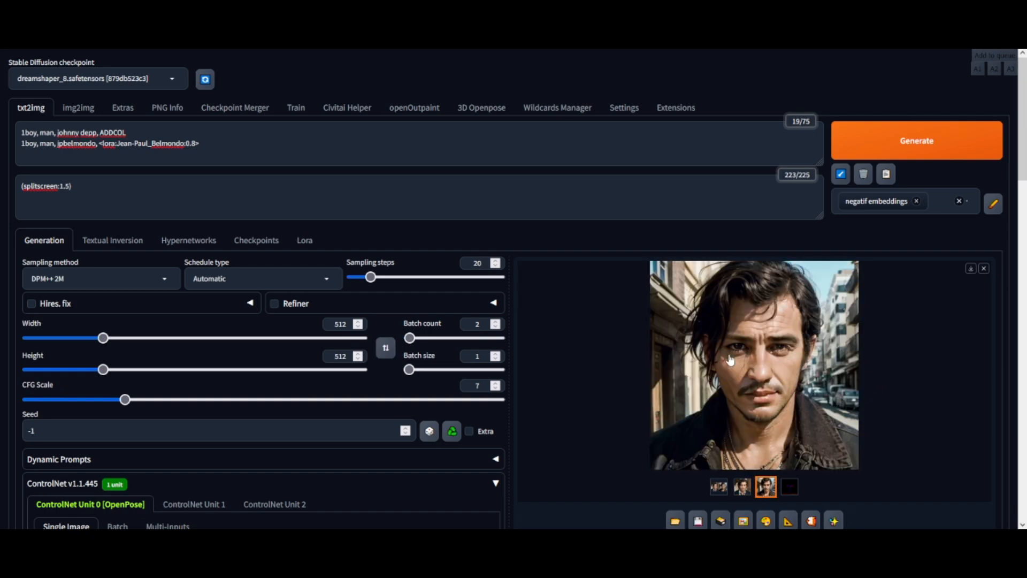
click(753, 455)
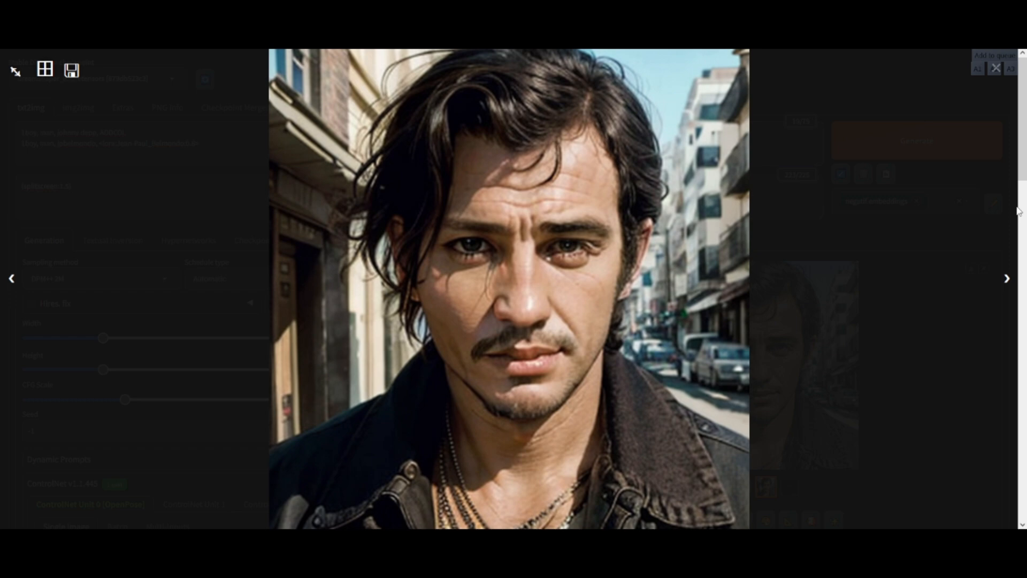
click(999, 210)
click(216, 147)
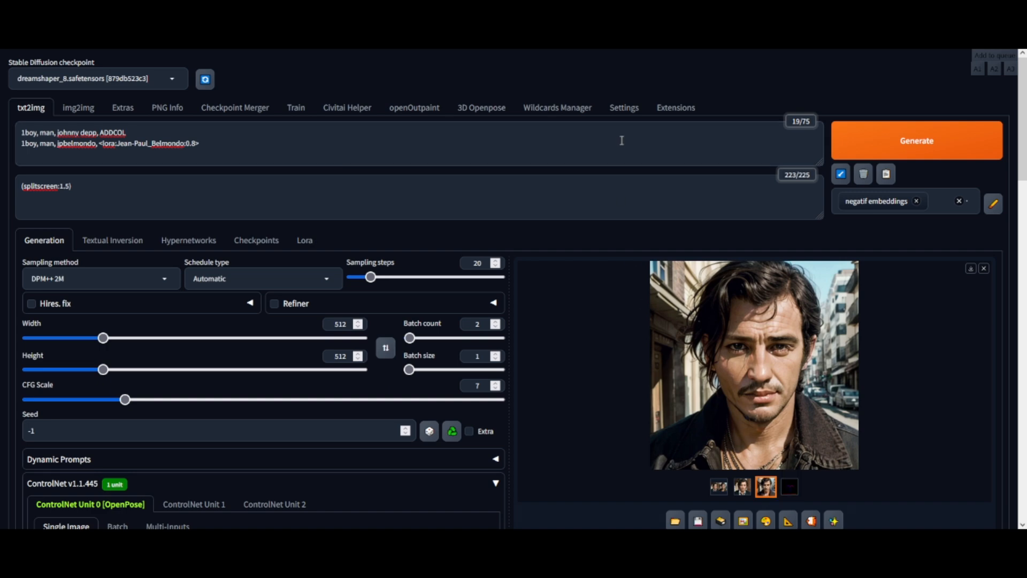
click(751, 368)
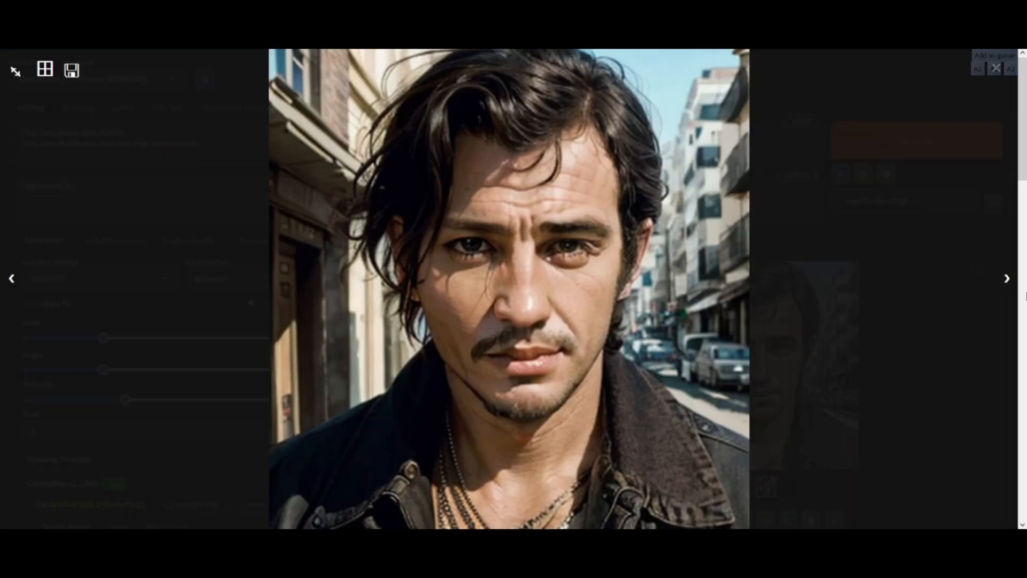